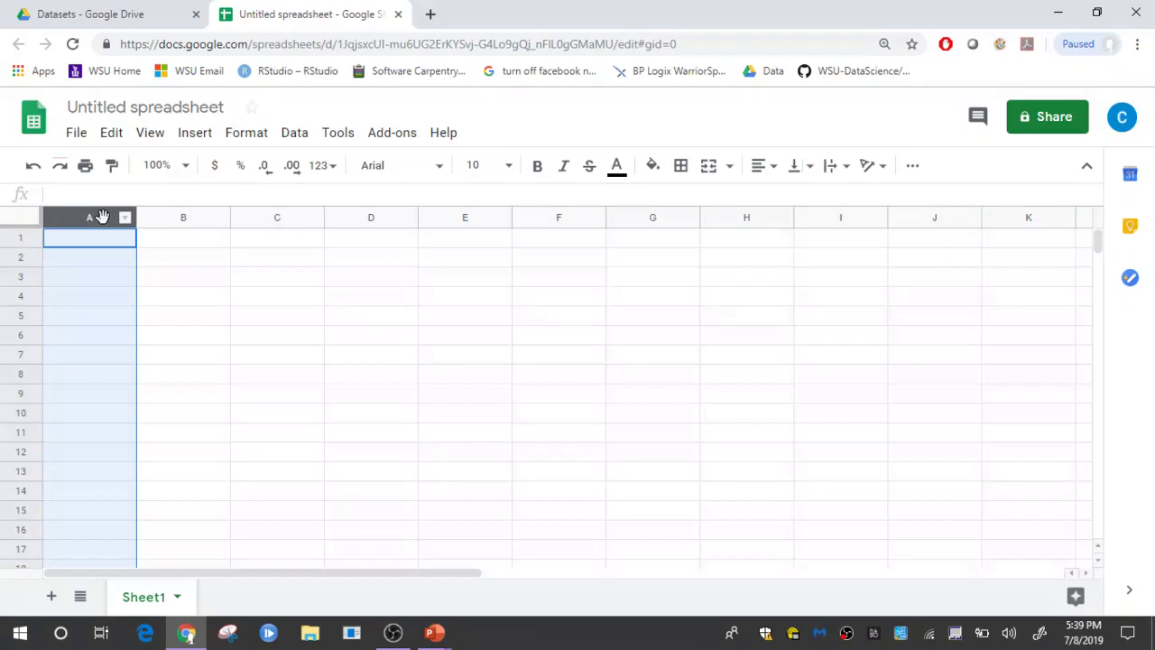
Enter the header "Number Over" in A1 and the values 0, 1 and 2 in the cells below it
{"action": "left_click", "coordinate": [103, 239]}
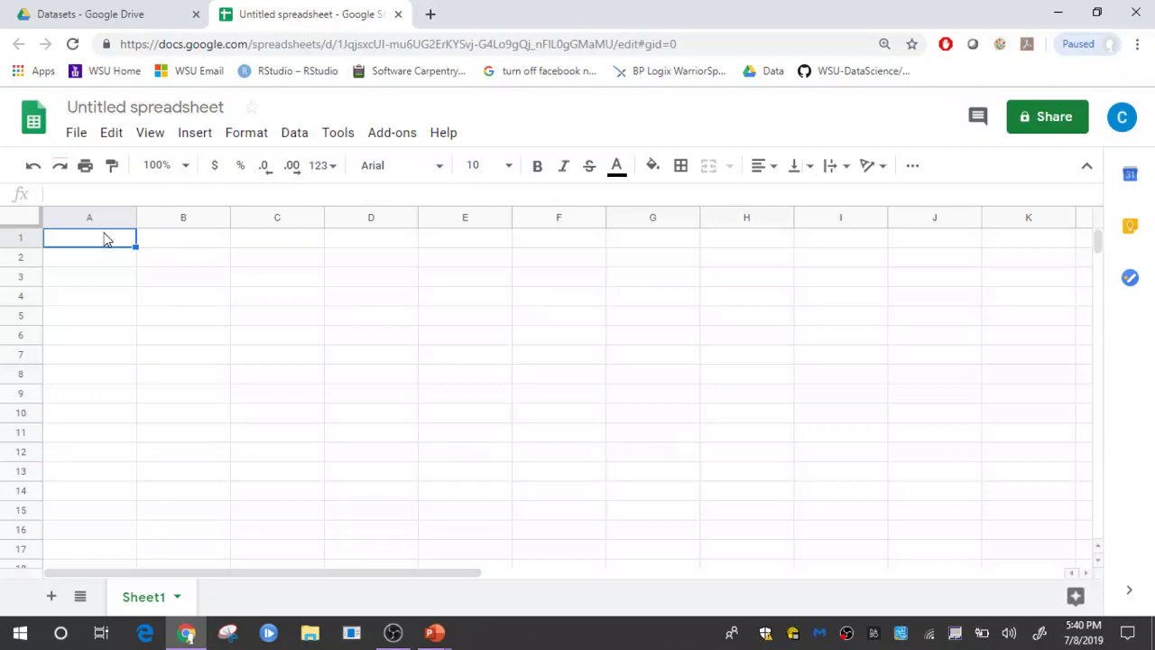
{"action": "type", "text": "Number Over"}
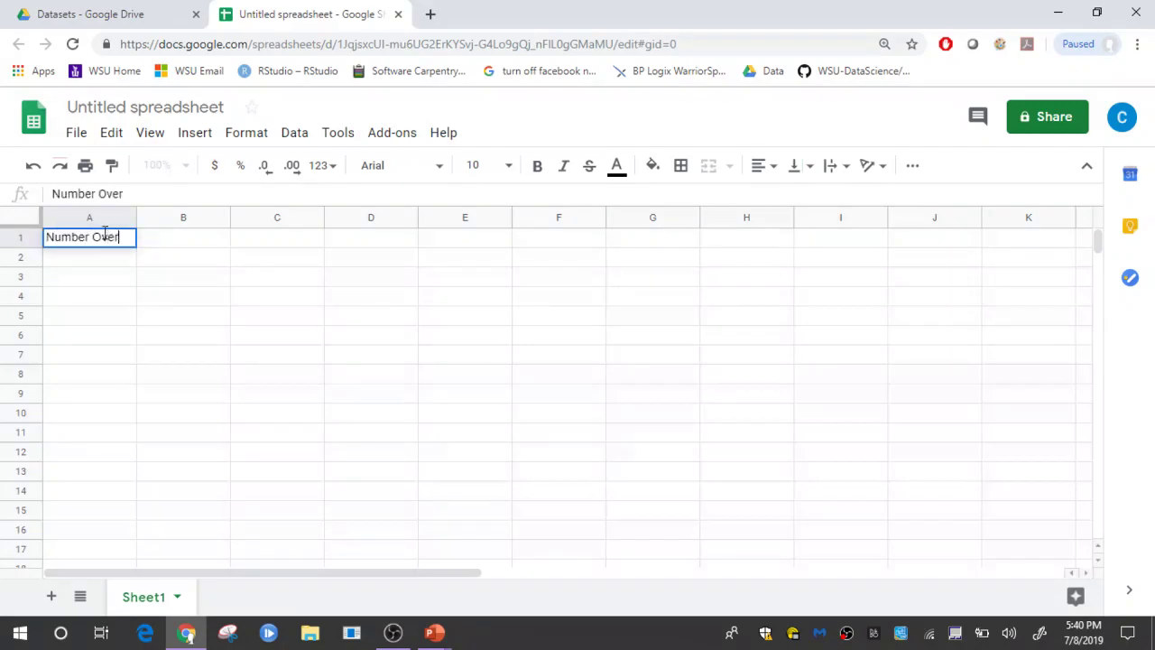
{"action": "key", "text": "Return"}
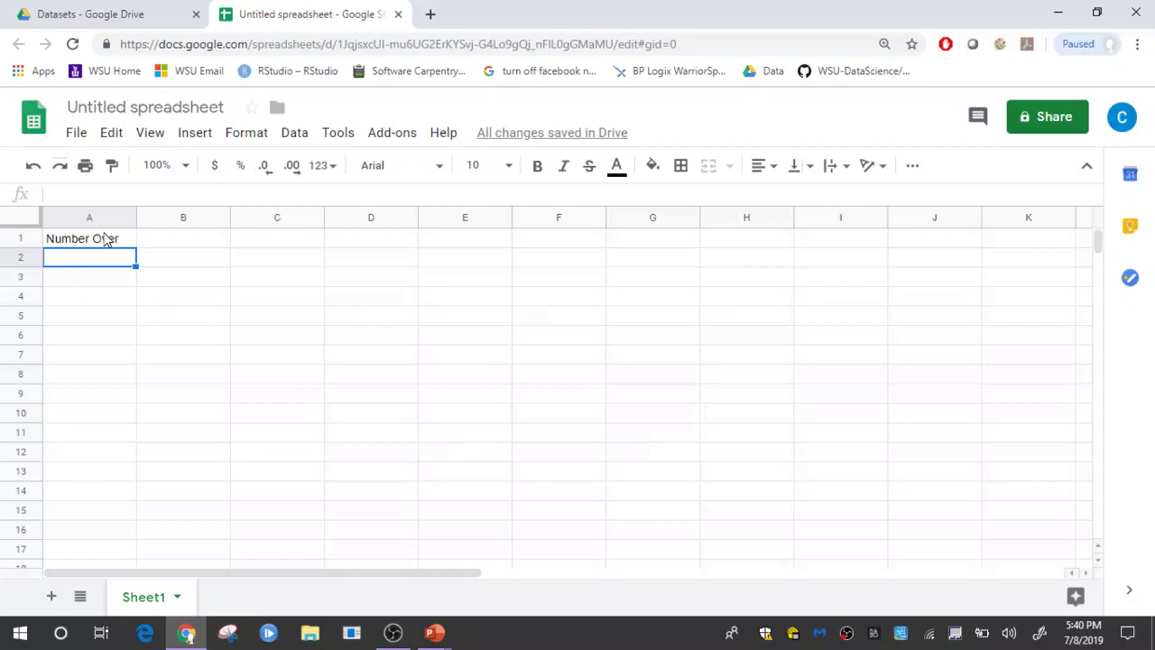
{"action": "type", "text": "0"}
{"action": "key", "text": "Return"}
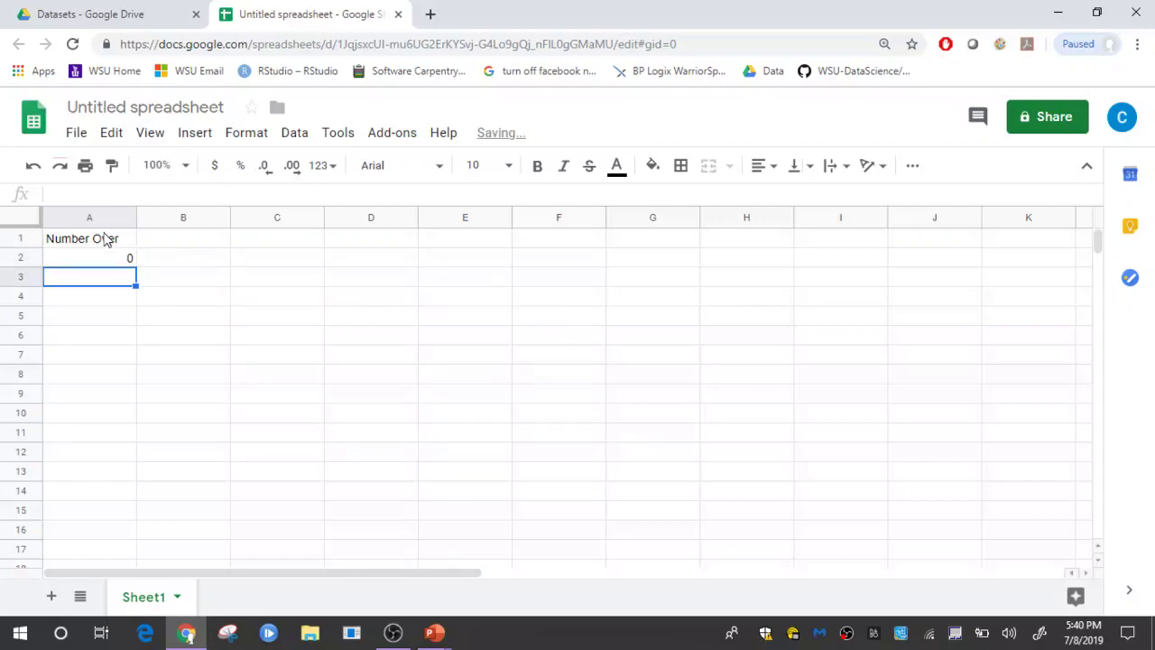
{"action": "type", "text": "1"}
{"action": "key", "text": "Return"}
{"action": "type", "text": "2"}
{"action": "key", "text": "Return"}
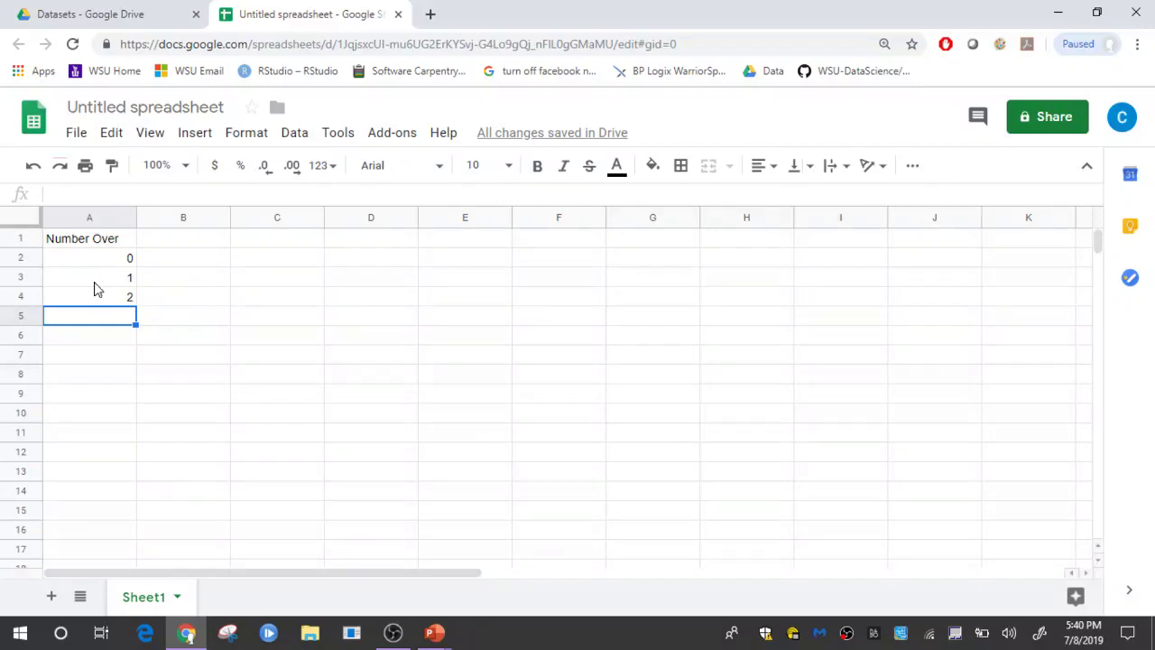
Extend the 0, 1, 2 series in column A down to 14 in A16
{"action": "left_click", "coordinate": [85, 261]}
{"action": "left_click_drag", "start_coordinate": [87, 262], "coordinate": [85, 300]}
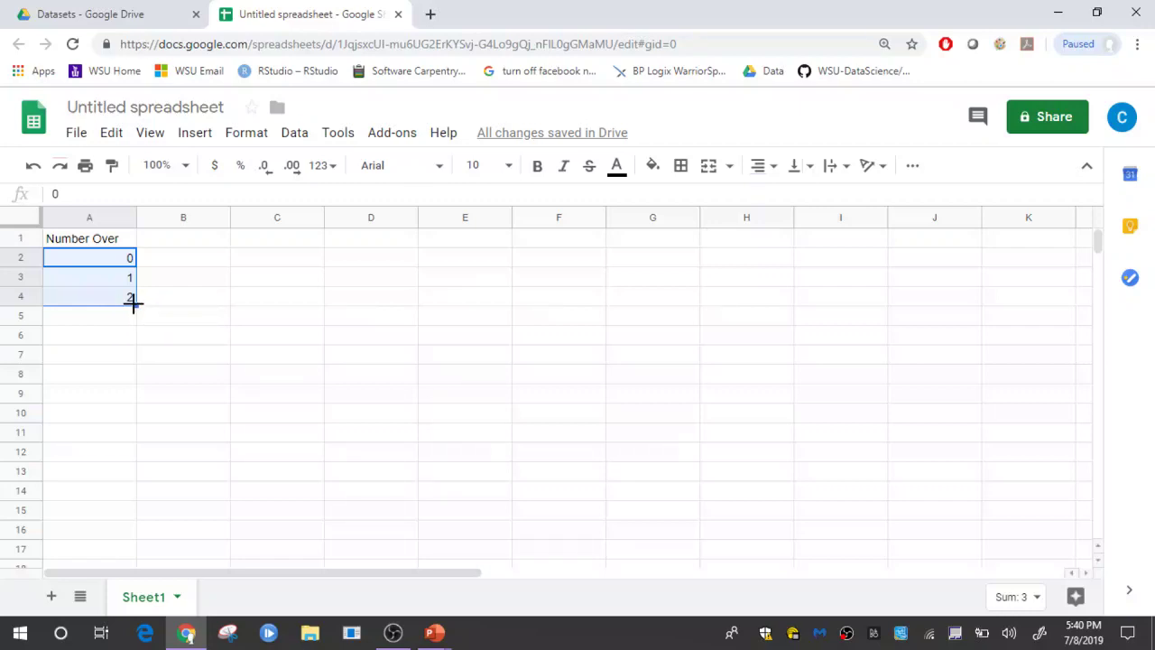
{"action": "left_click_drag", "start_coordinate": [134, 304], "coordinate": [117, 530]}
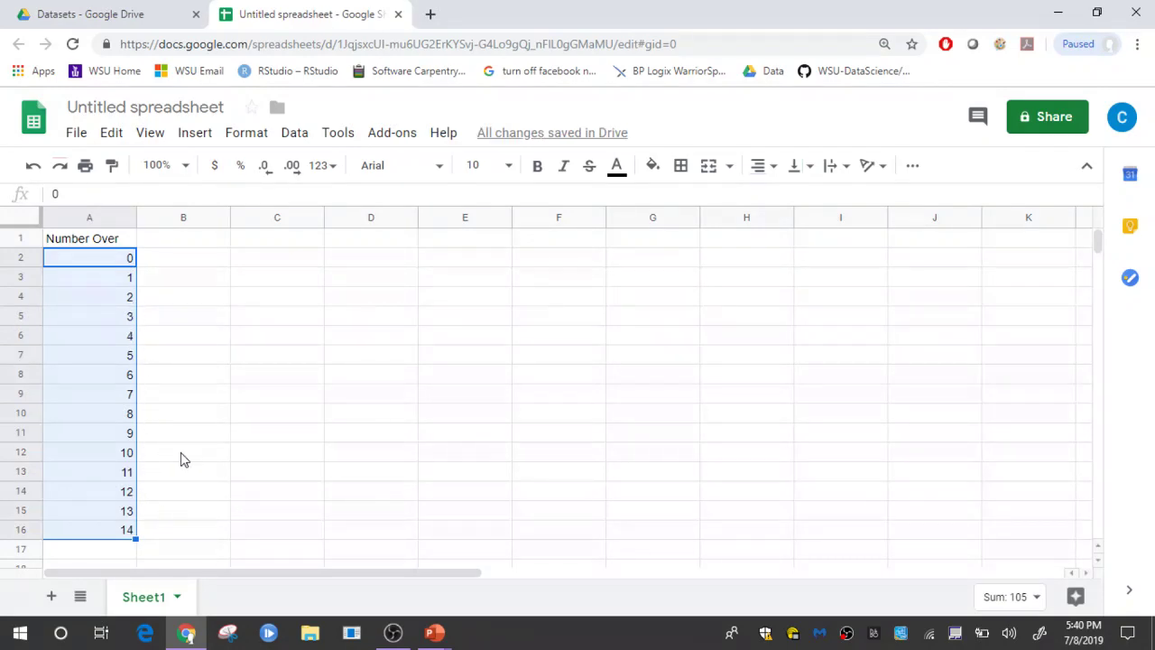
Enter the header "Binomial Probabilities" in cell B1
{"action": "left_click", "coordinate": [192, 244]}
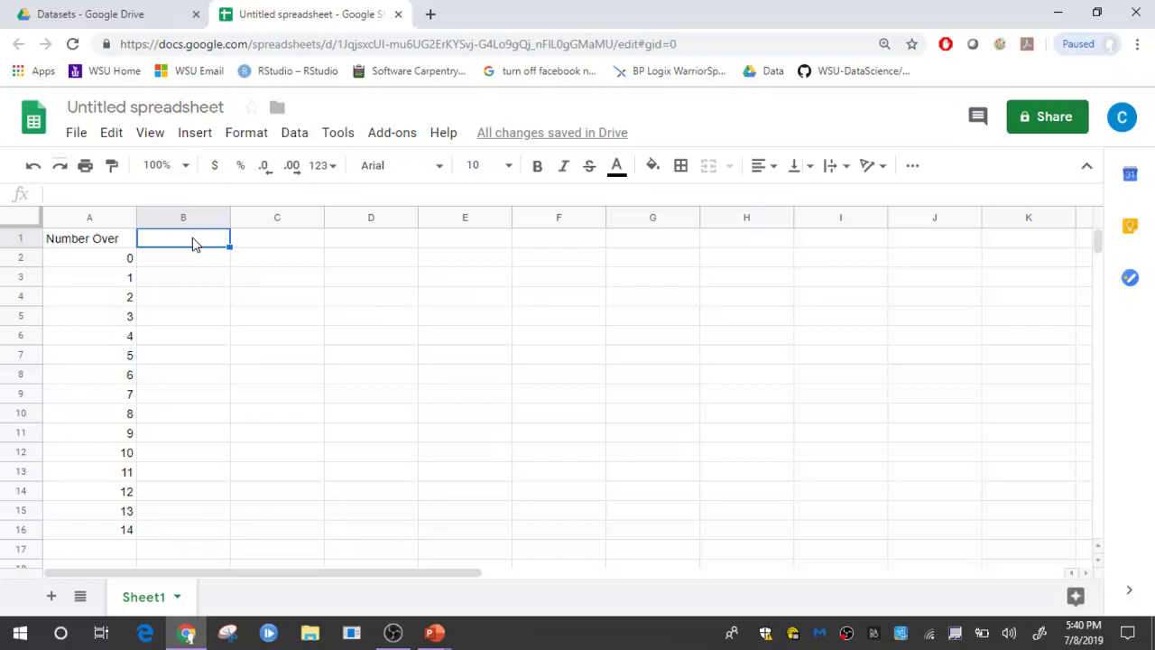
{"action": "type", "text": "Binom"}
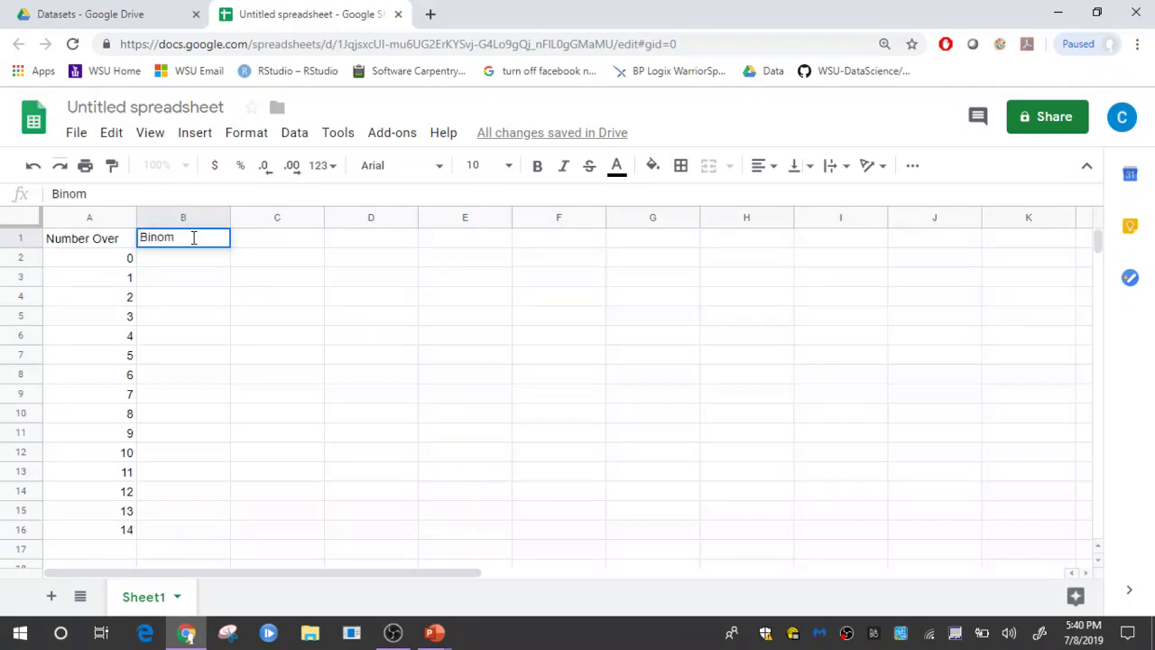
{"action": "type", "text": "ial Probabilities"}
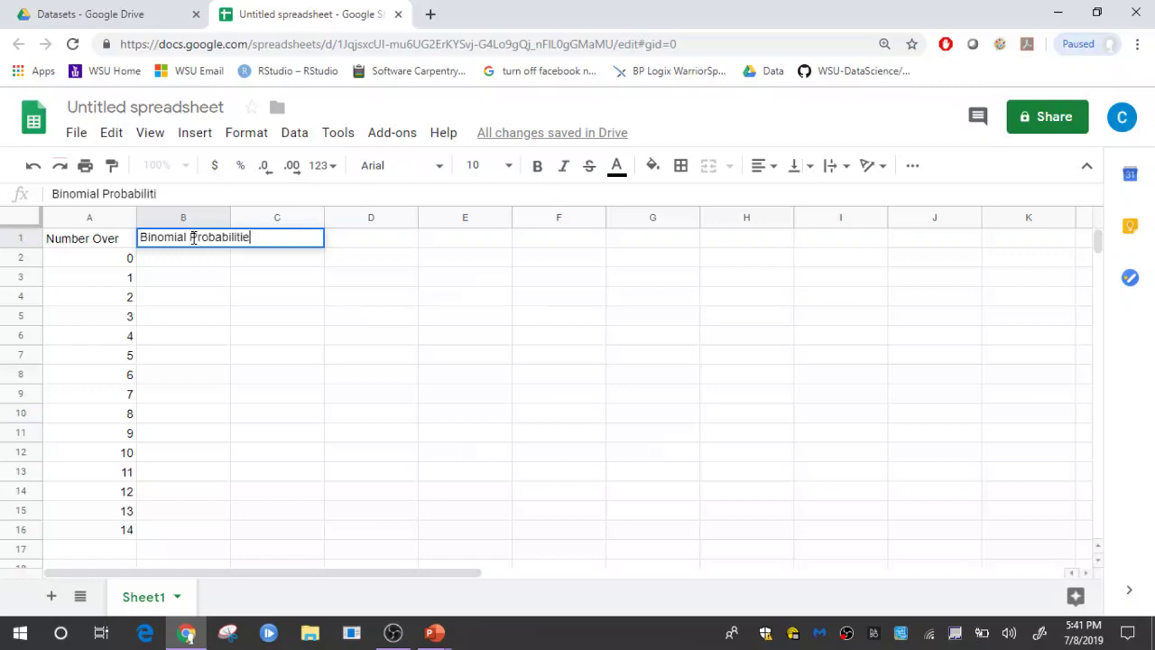
{"action": "key", "text": "Return"}
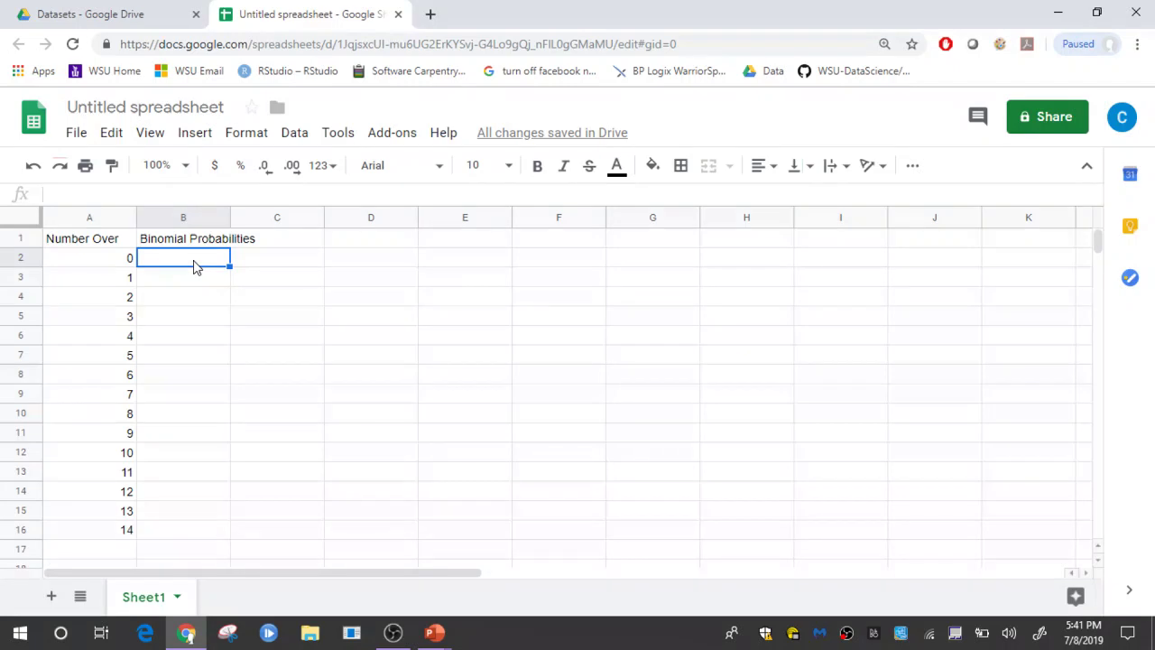
Enter the formula =BINOMDIST(A2,14,0.50,FALSE) in cell B2
{"action": "key", "text": "ctrl+plus"}
{"action": "key", "text": "ctrl+plus"}
{"action": "key", "text": "ctrl+plus"}
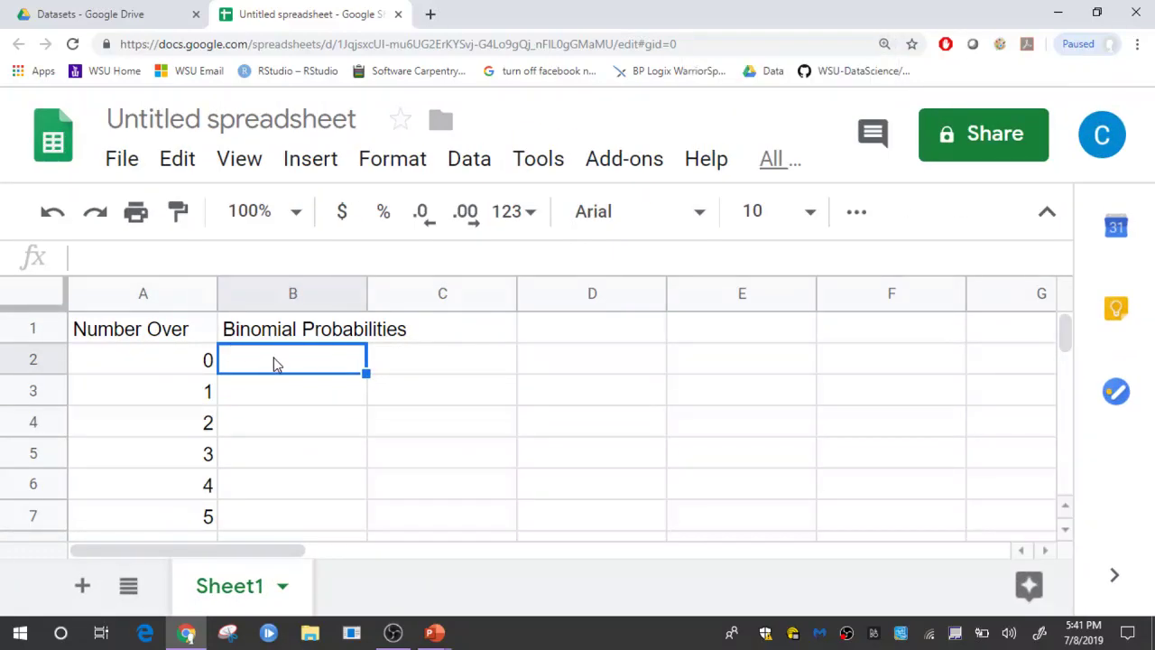
{"action": "type", "text": "="}
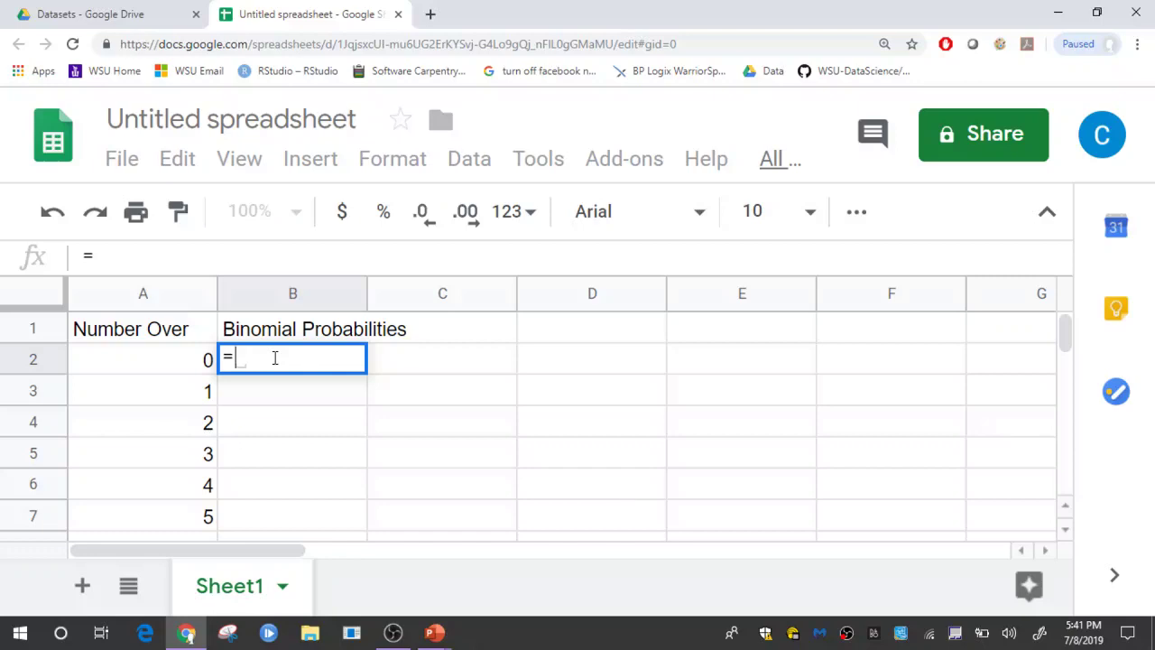
{"action": "type", "text": "BINOMD"}
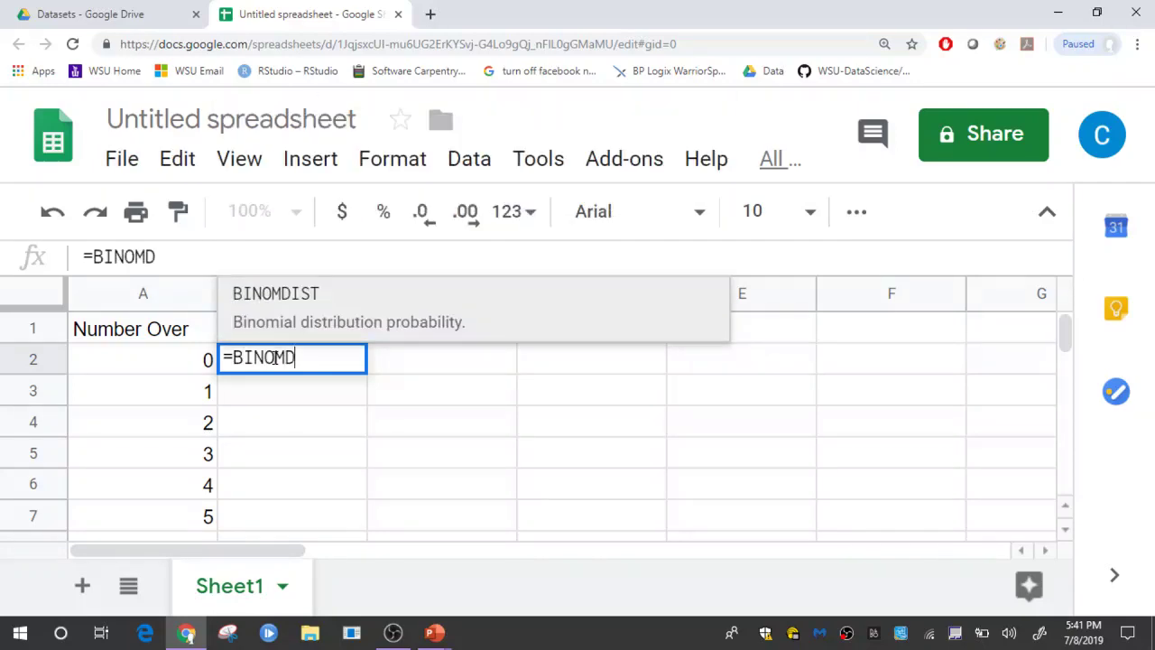
{"action": "type", "text": "IST("}
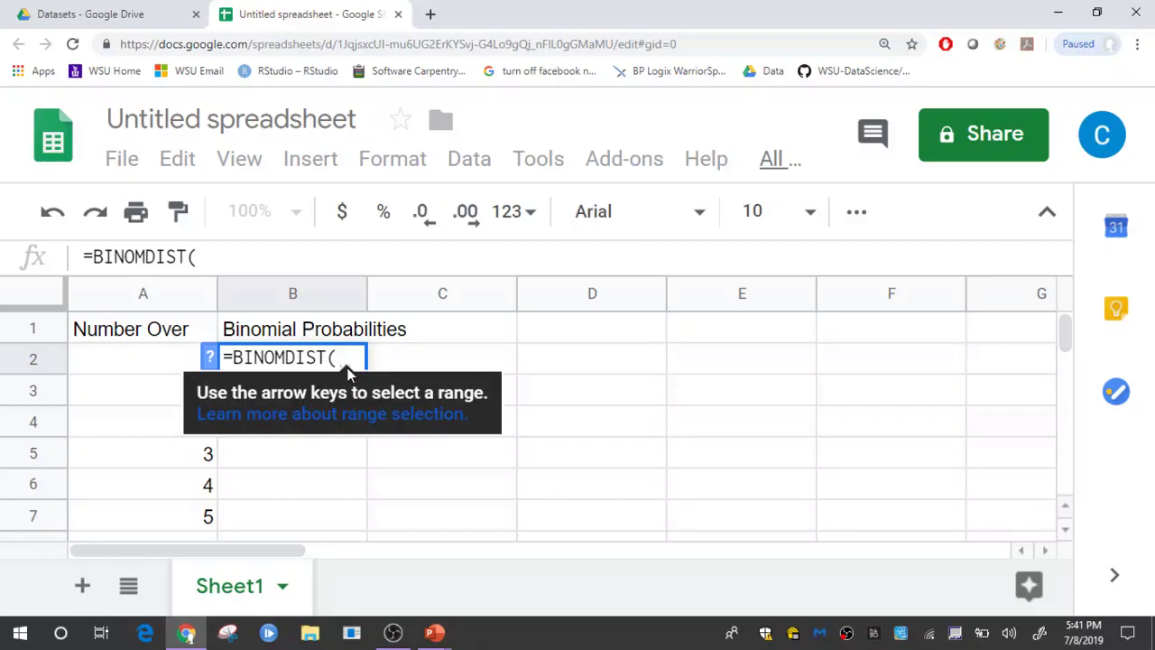
{"action": "type", "text": "A2"}
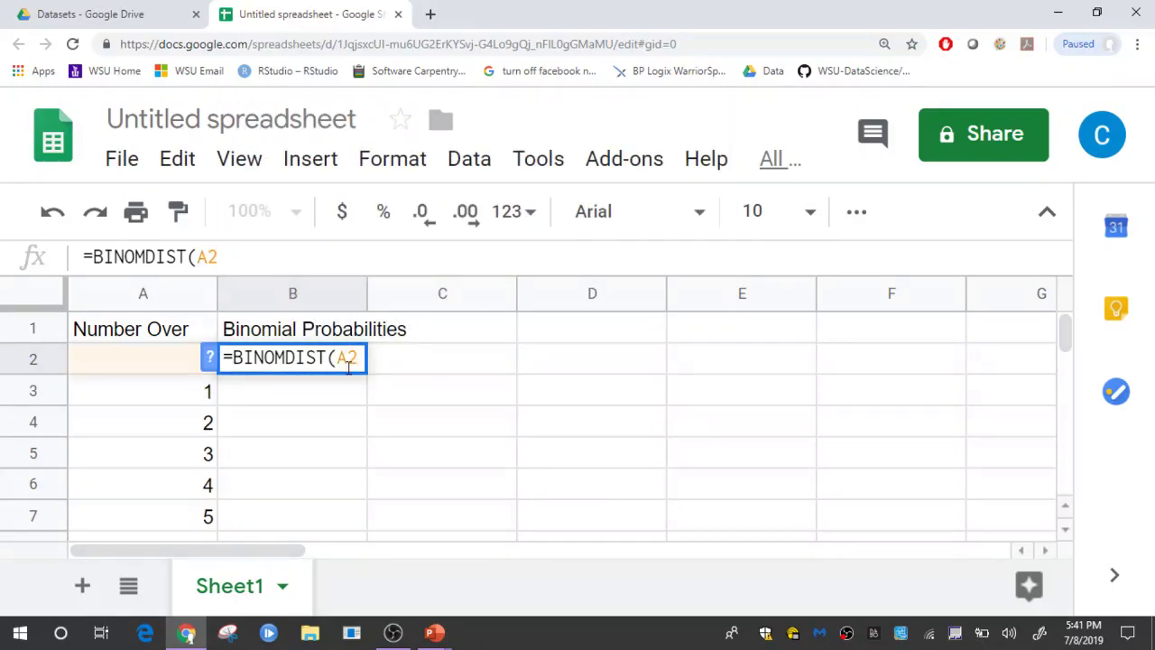
{"action": "type", "text": ","}
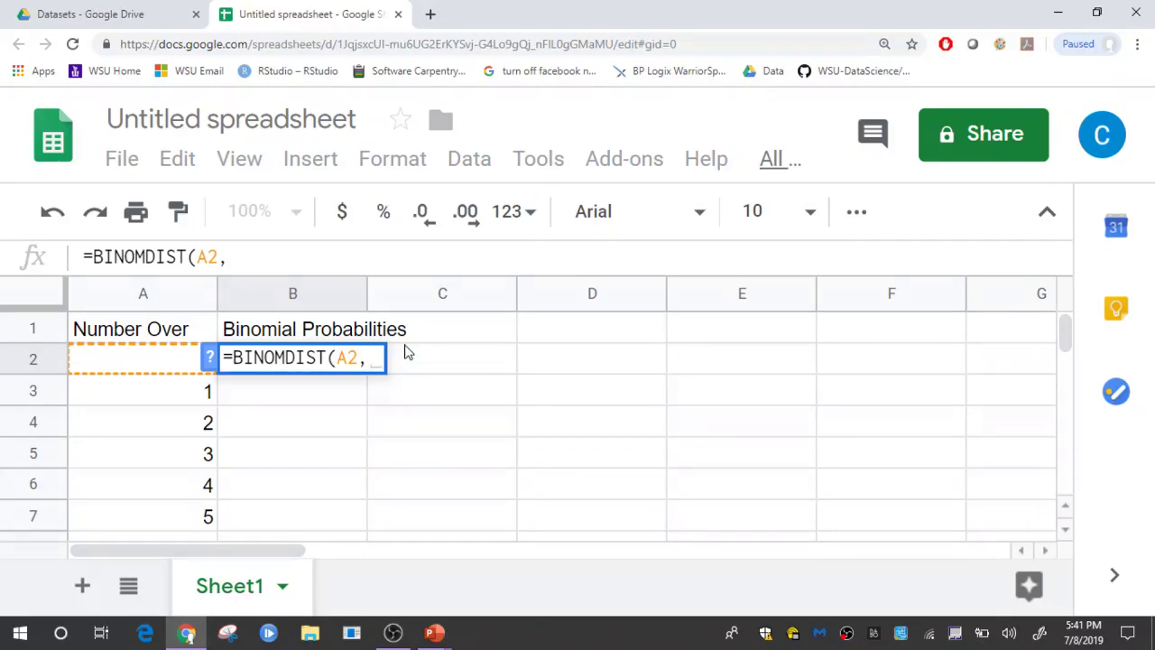
{"action": "type", "text": "14,"}
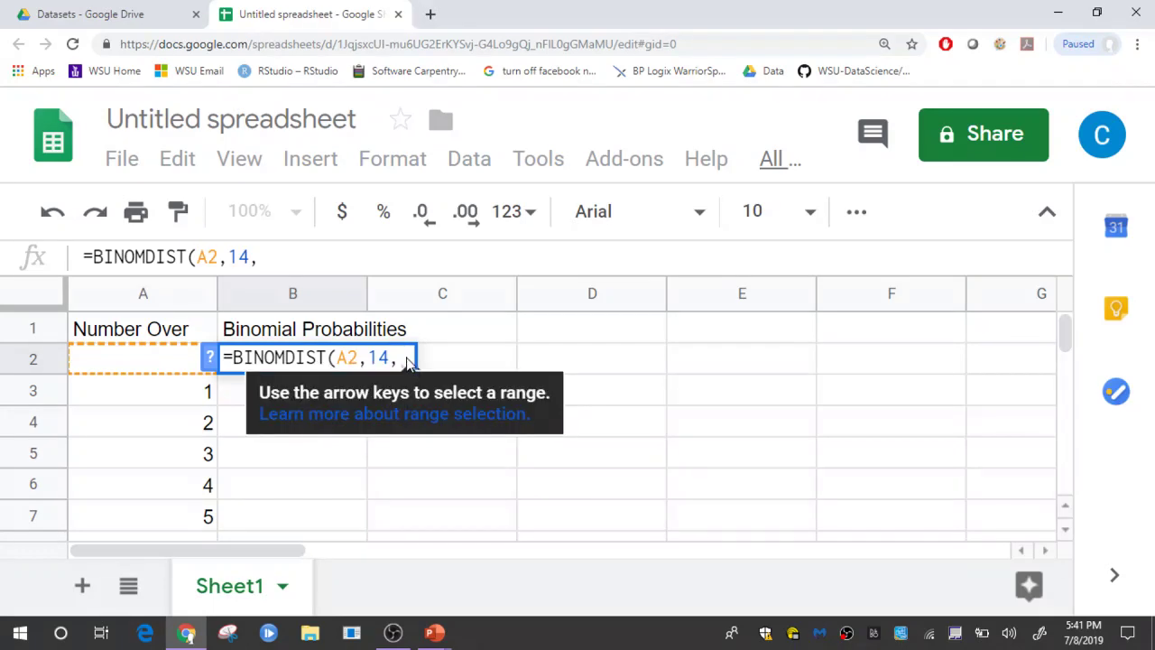
{"action": "type", "text": "0.50"}
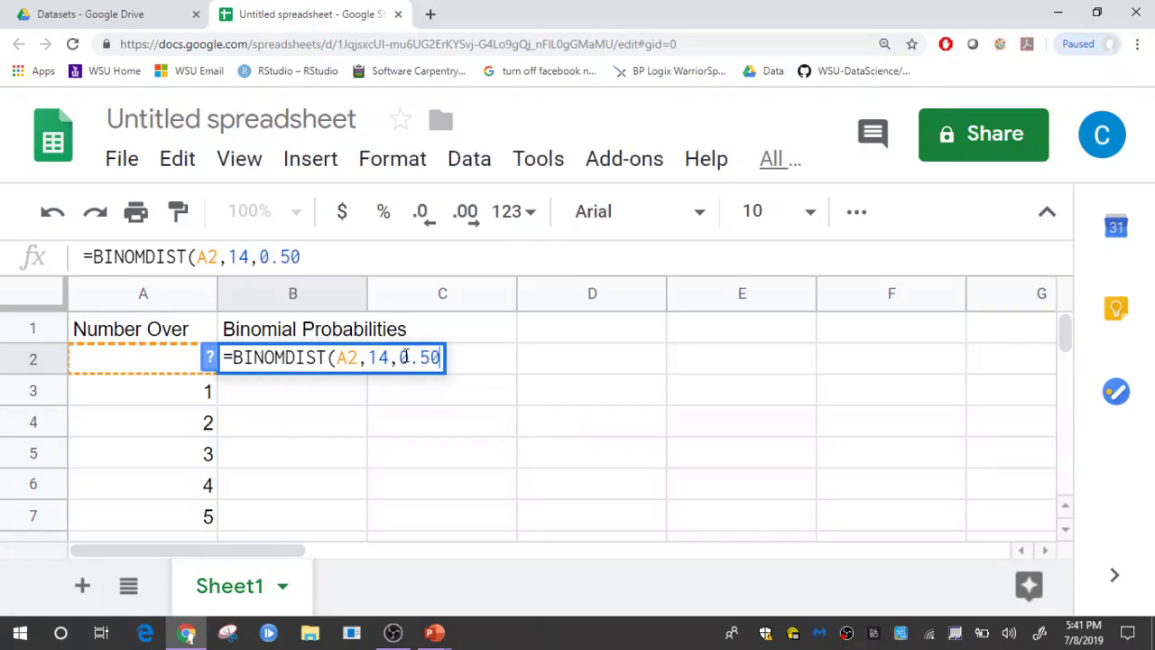
{"action": "type", "text": ","}
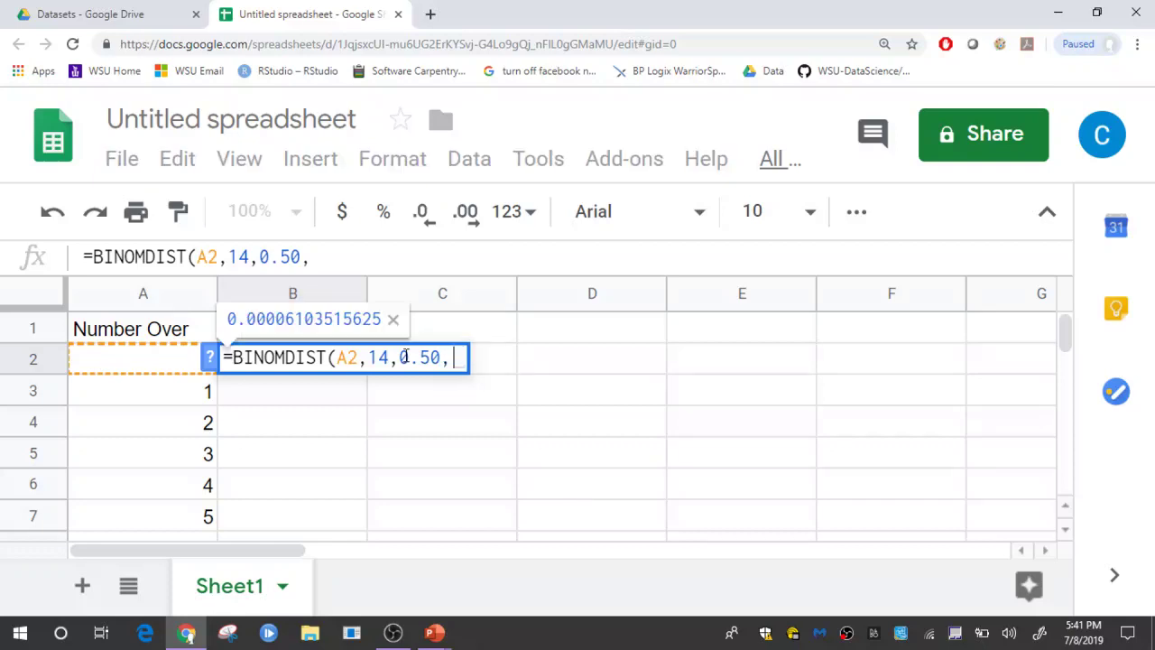
{"action": "type", "text": "FAKSE"}
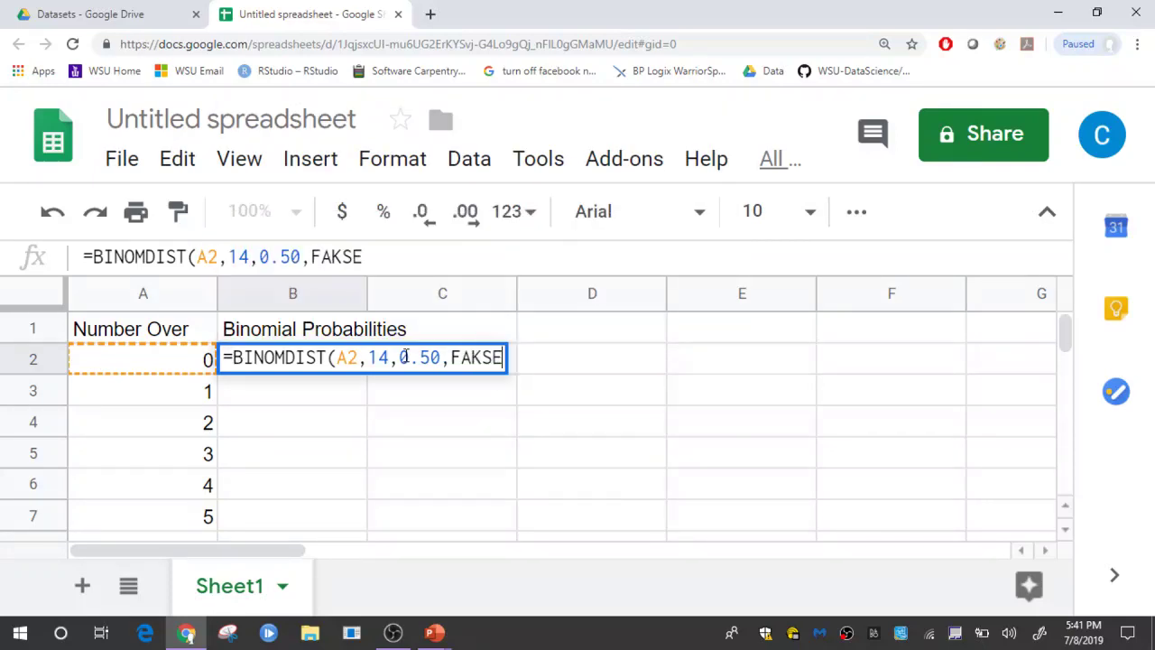
{"action": "key", "text": "BackSpace"}
{"action": "key", "text": "BackSpace"}
{"action": "key", "text": "BackSpace"}
{"action": "type", "text": "LSE"}
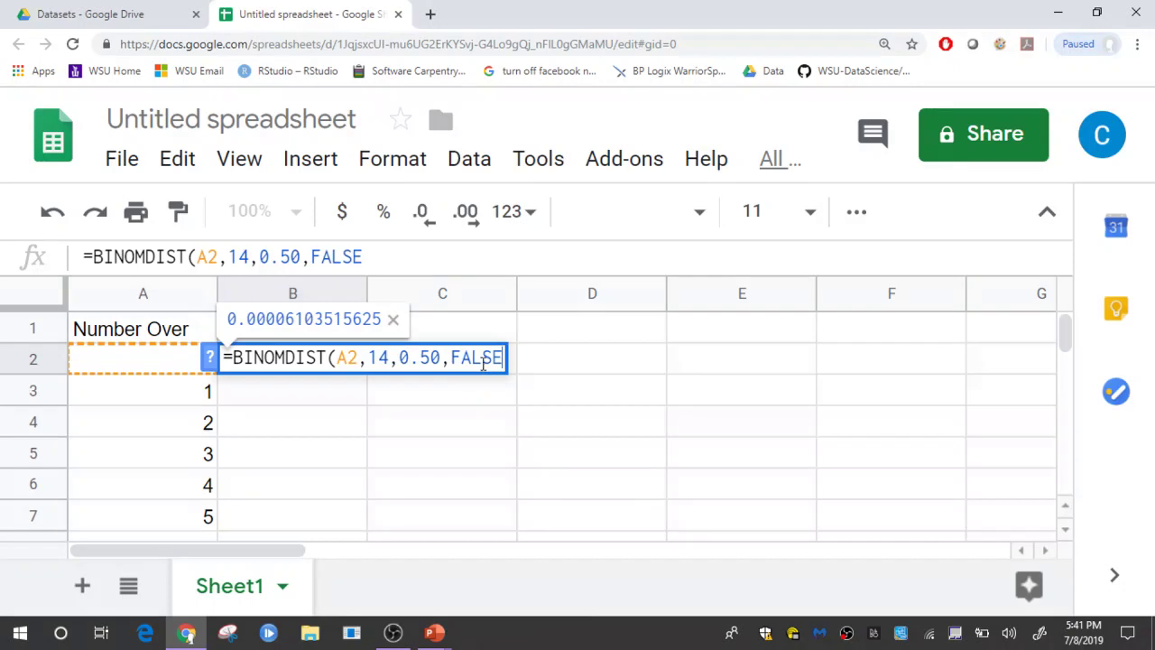
{"action": "key", "text": "Return"}
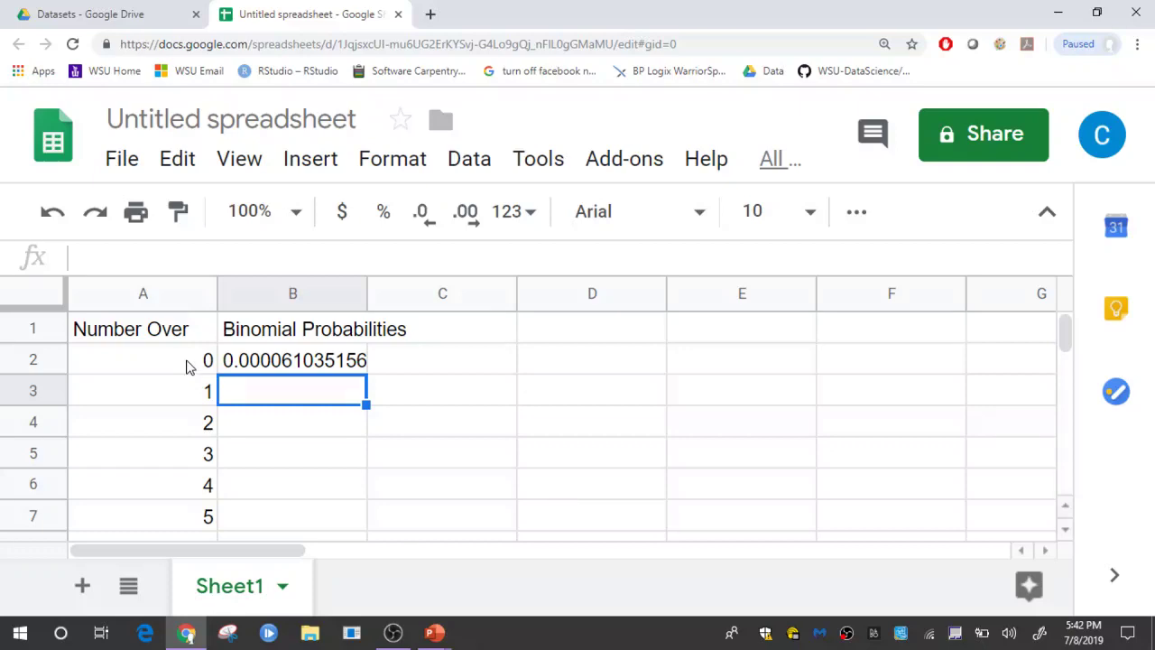
Fill the BINOMDIST formula from B2 down to B16 and widen column B to fit its header
{"action": "left_click", "coordinate": [300, 367]}
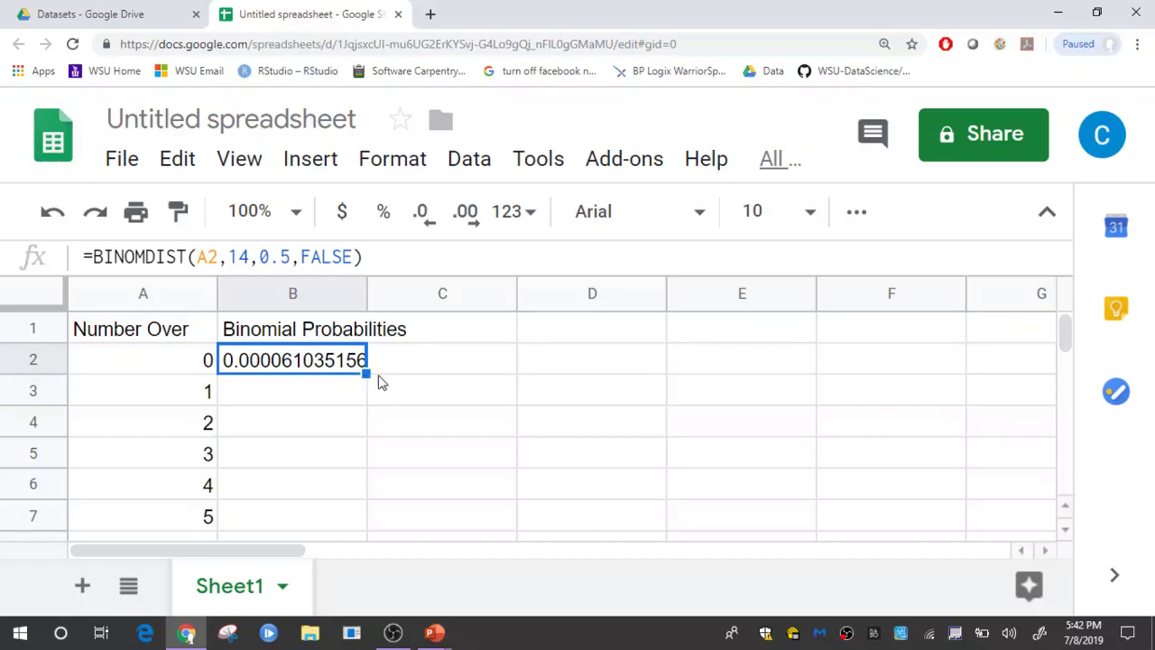
{"action": "key", "text": "ctrl+minus"}
{"action": "key", "text": "ctrl+minus"}
{"action": "key", "text": "ctrl+minus"}
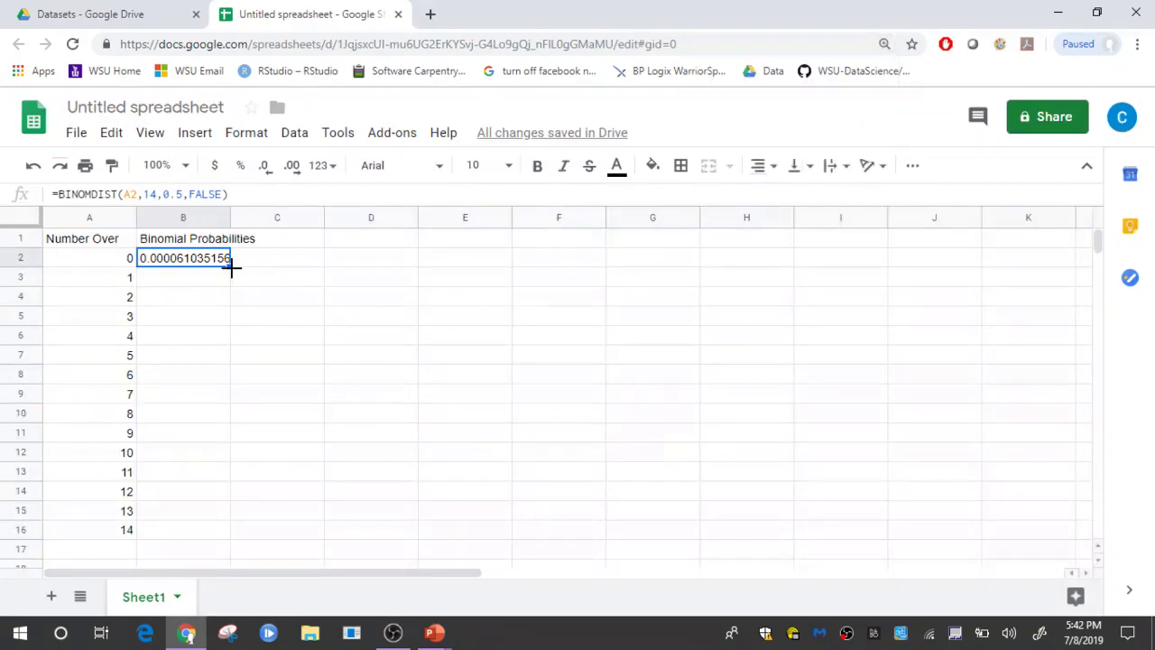
{"action": "left_click_drag", "start_coordinate": [231, 264], "coordinate": [209, 536]}
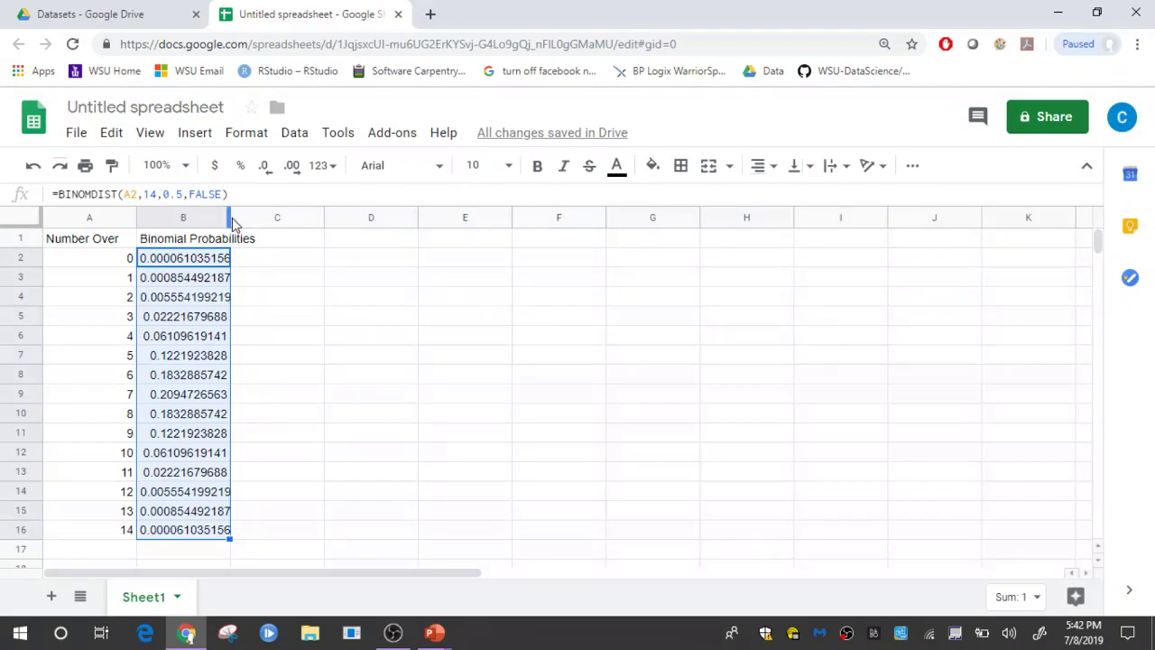
{"action": "left_click_drag", "start_coordinate": [230, 218], "coordinate": [254, 219]}
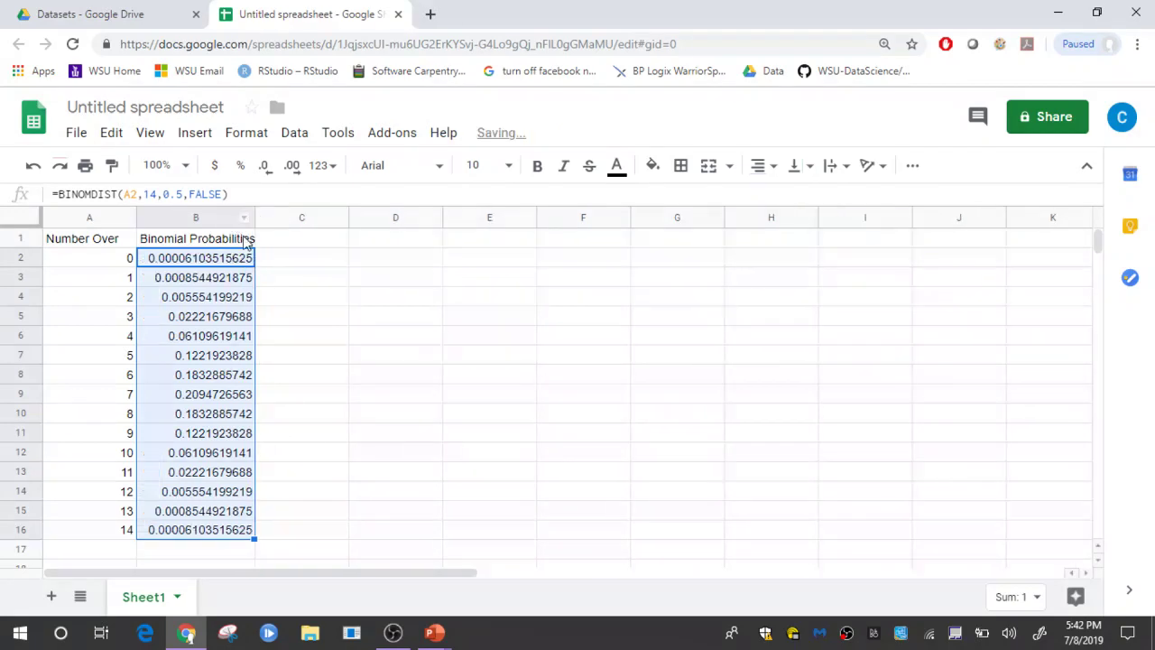
{"action": "left_click", "coordinate": [280, 317]}
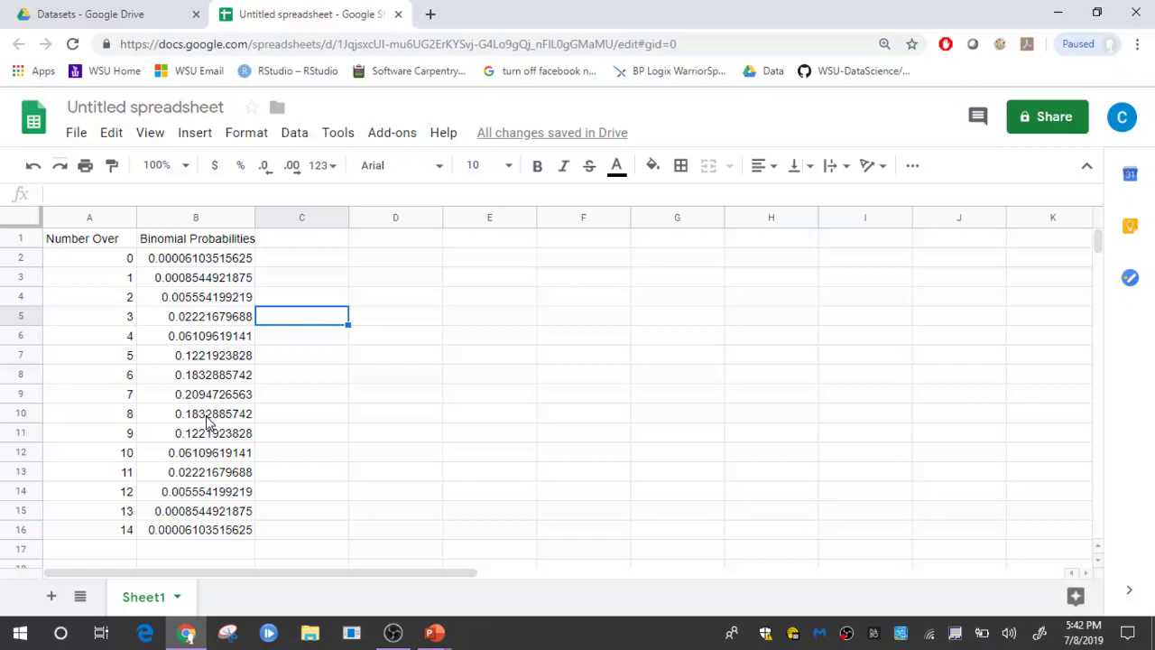
Compare the binomial probabilities for 6 and 8, and those for 1 and 13, by selecting their cells in column B
{"action": "left_click", "coordinate": [214, 378]}
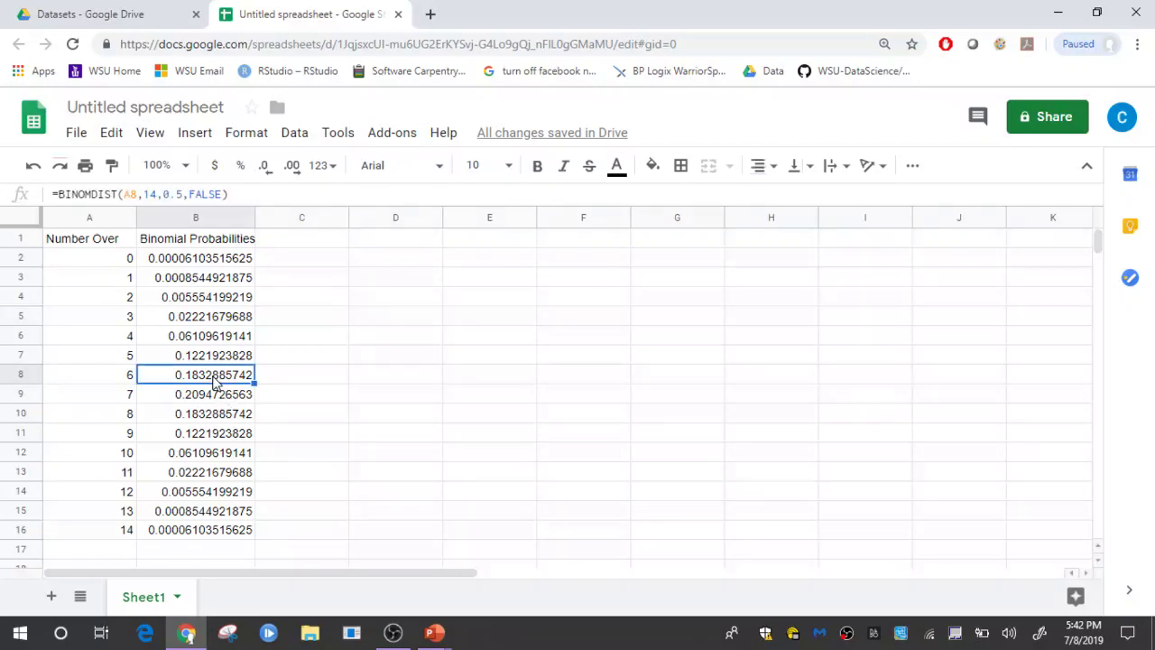
{"action": "left_click", "coordinate": [211, 421], "text": "shift"}
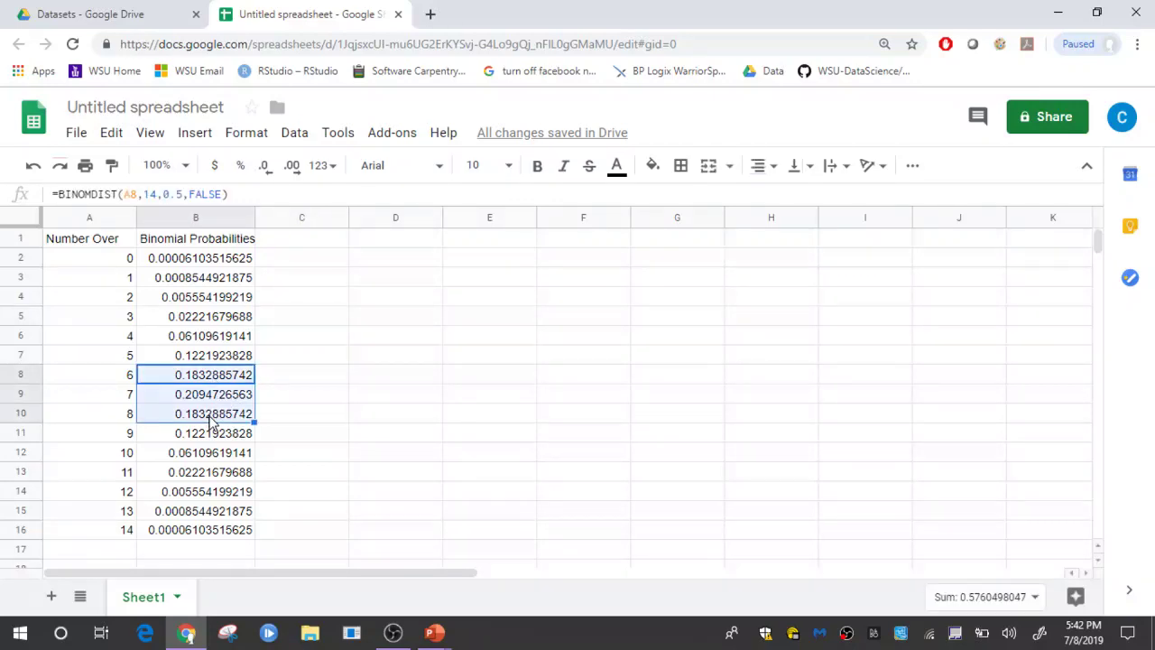
{"action": "left_click", "coordinate": [219, 379]}
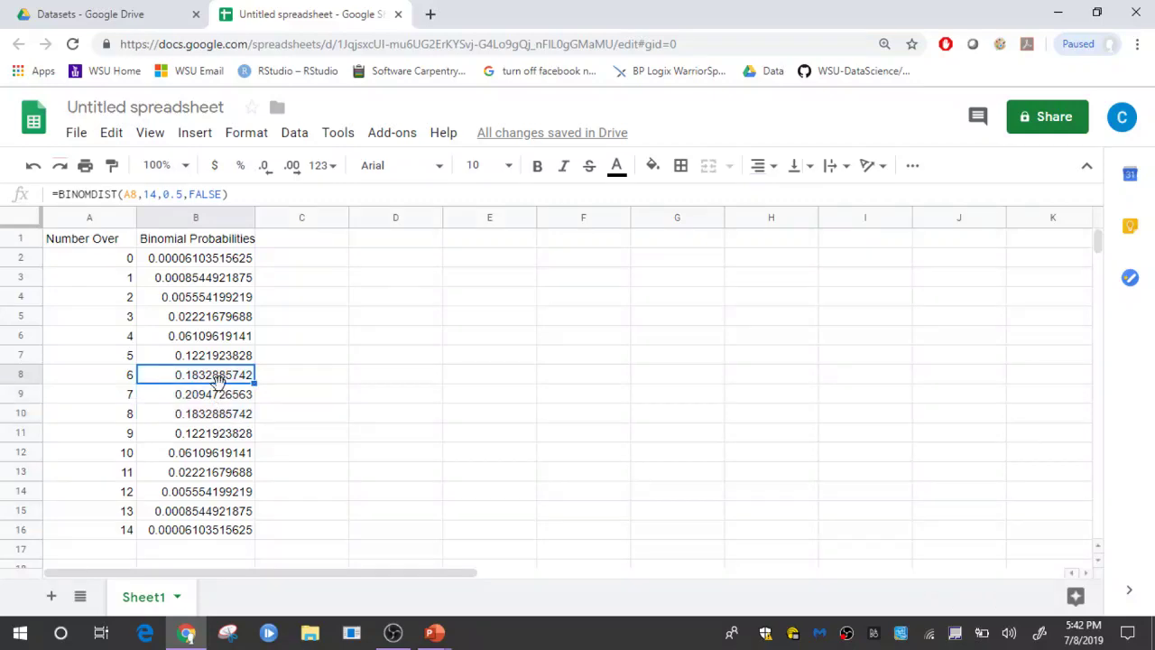
{"action": "left_click", "coordinate": [217, 413], "text": "ctrl"}
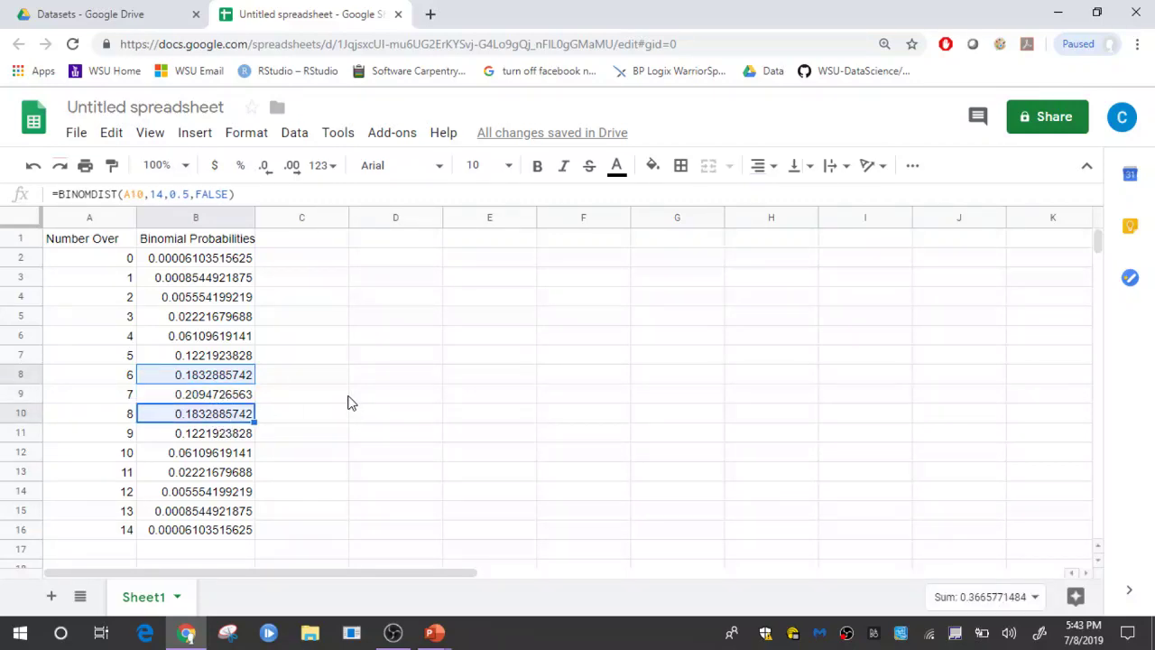
{"action": "left_click", "coordinate": [216, 283]}
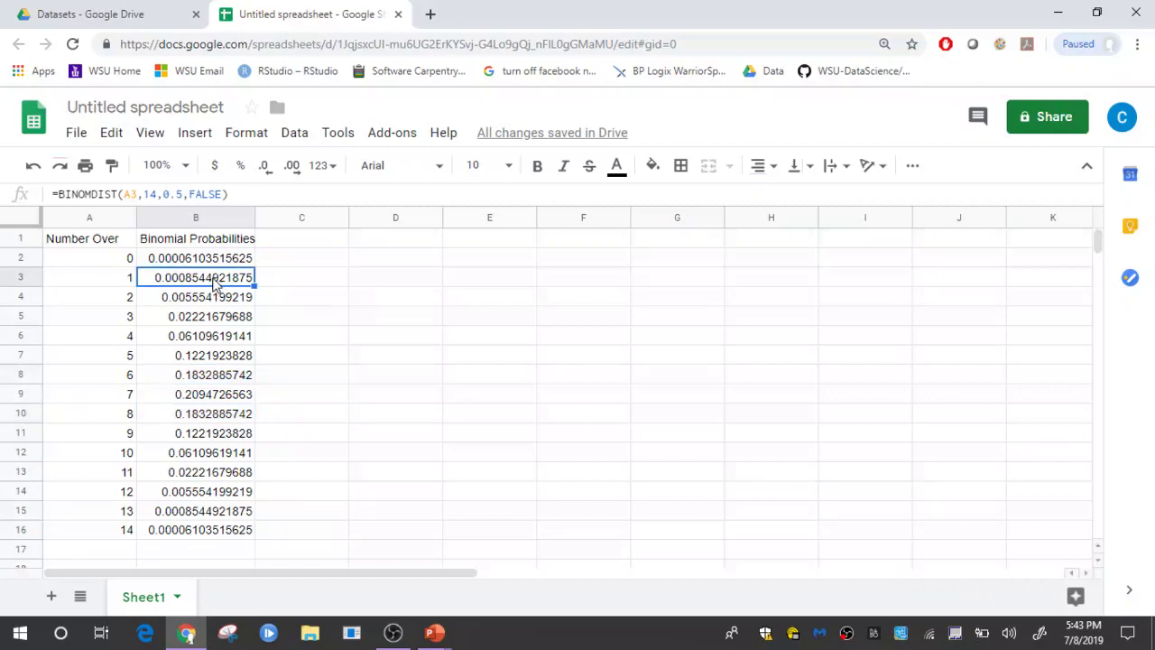
{"action": "left_click", "coordinate": [206, 512], "text": "ctrl"}
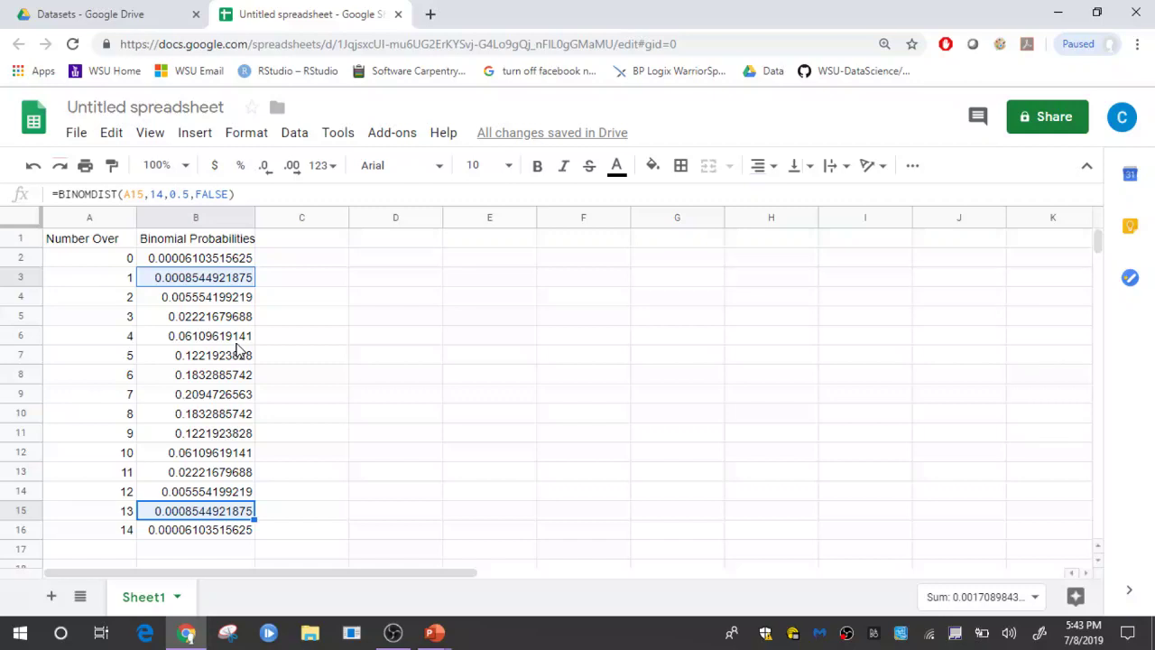
{"action": "left_click", "coordinate": [282, 260]}
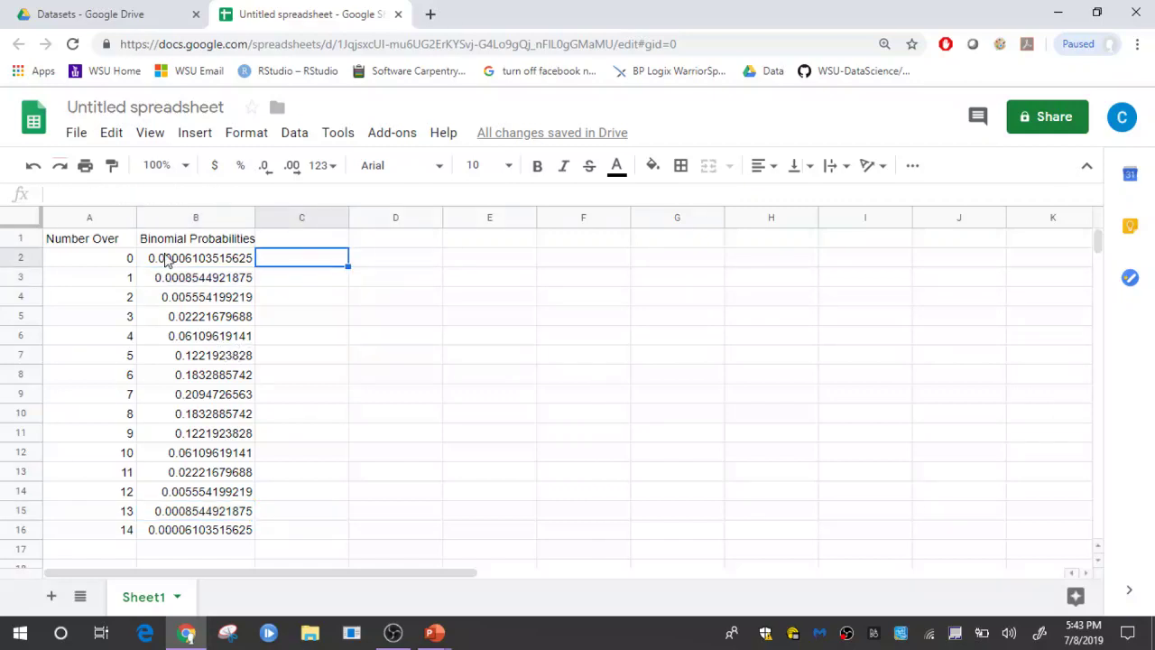
Insert a chart from the data in A2:B16 and place it beside the table so both data columns are uncovered
{"action": "left_click_drag", "start_coordinate": [115, 261], "coordinate": [227, 533]}
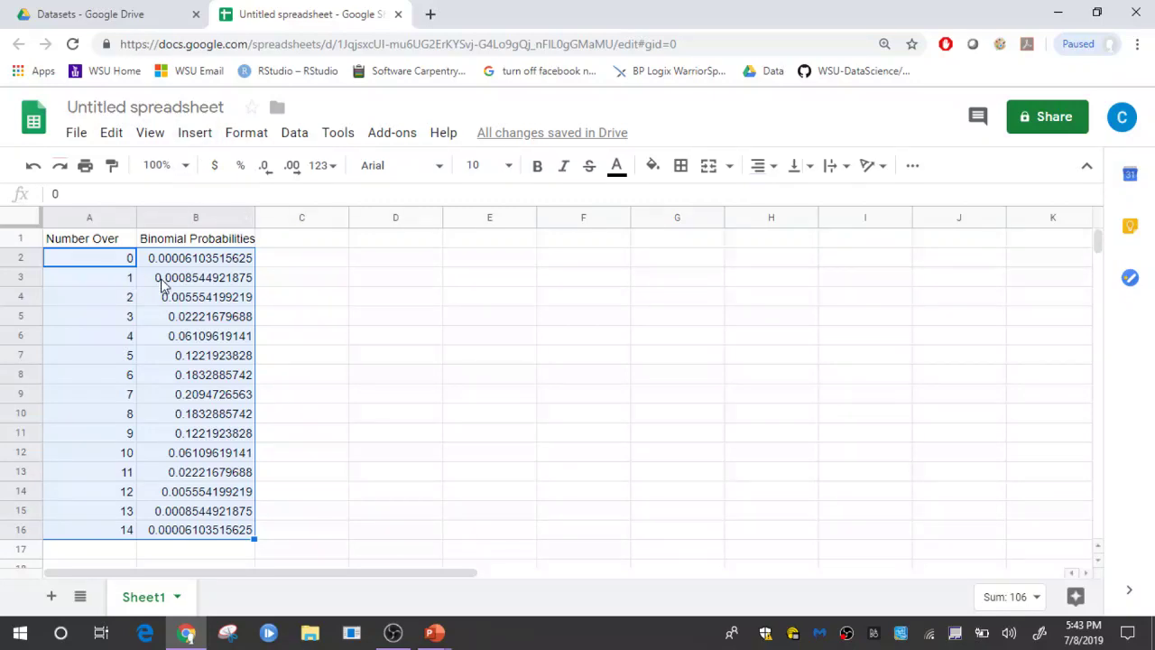
{"action": "left_click", "coordinate": [197, 136]}
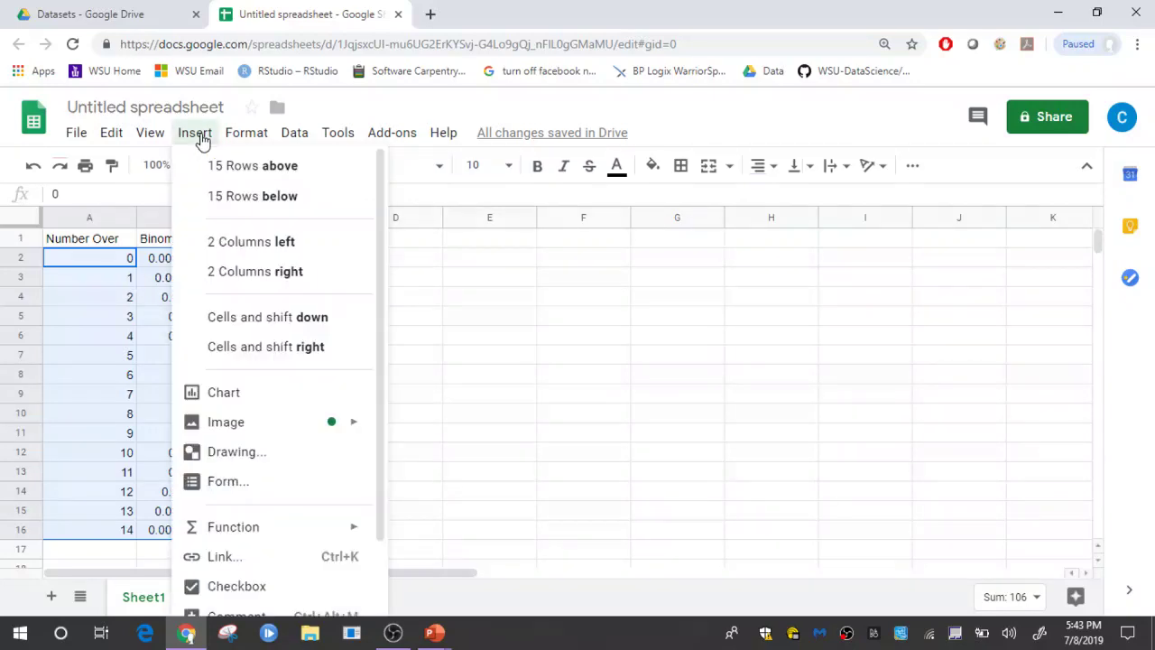
{"action": "left_click", "coordinate": [236, 401]}
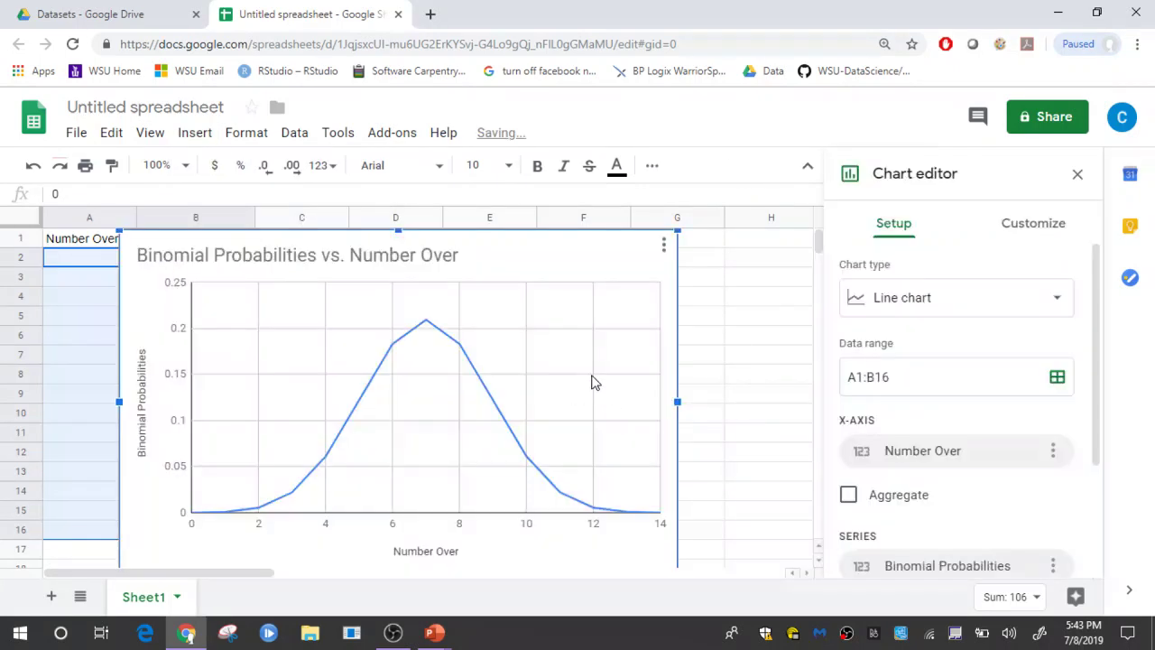
{"action": "left_click_drag", "start_coordinate": [528, 249], "coordinate": [670, 250]}
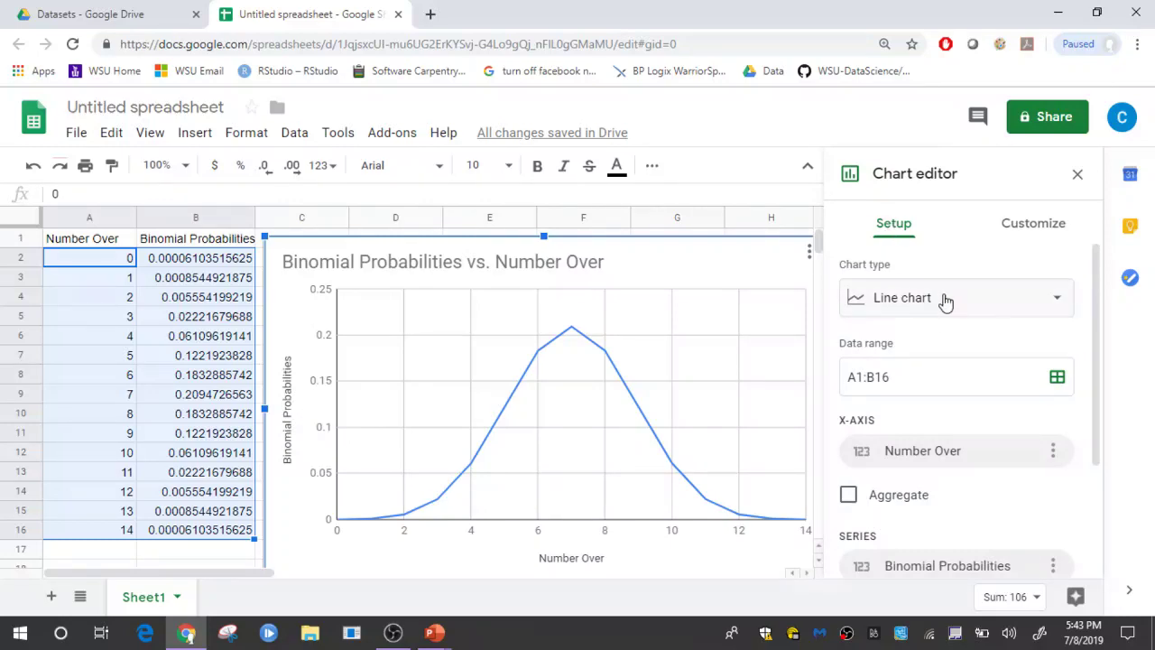
Change the chart to a column chart and shift it slightly farther away from column B
{"action": "left_click", "coordinate": [917, 306]}
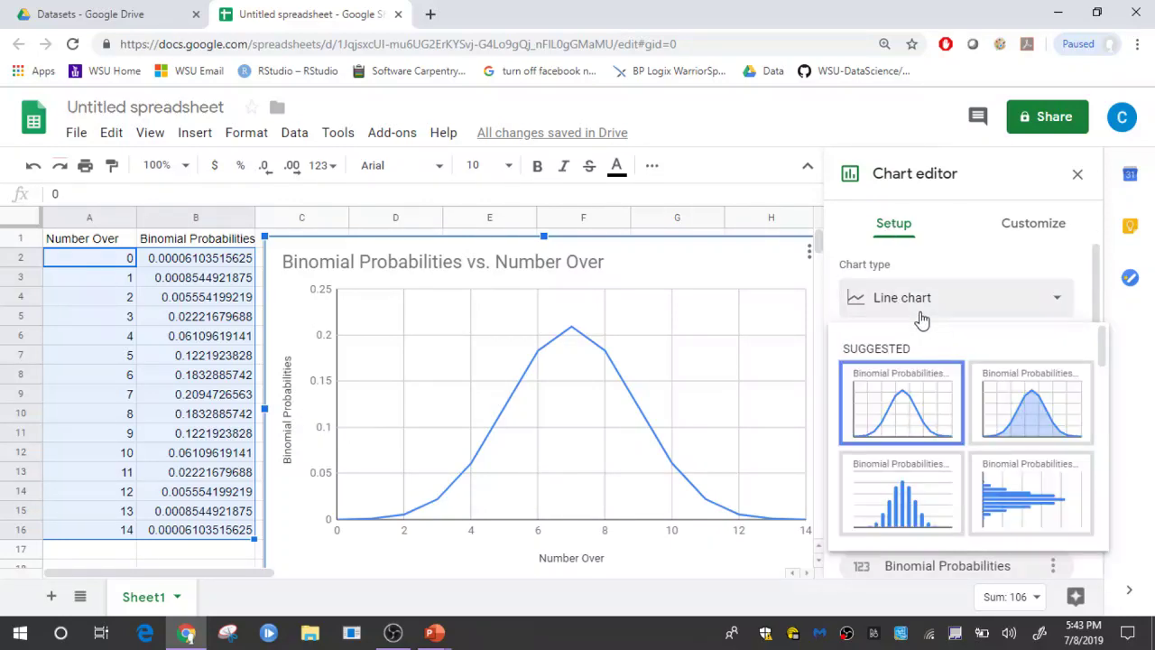
{"action": "left_click", "coordinate": [905, 492]}
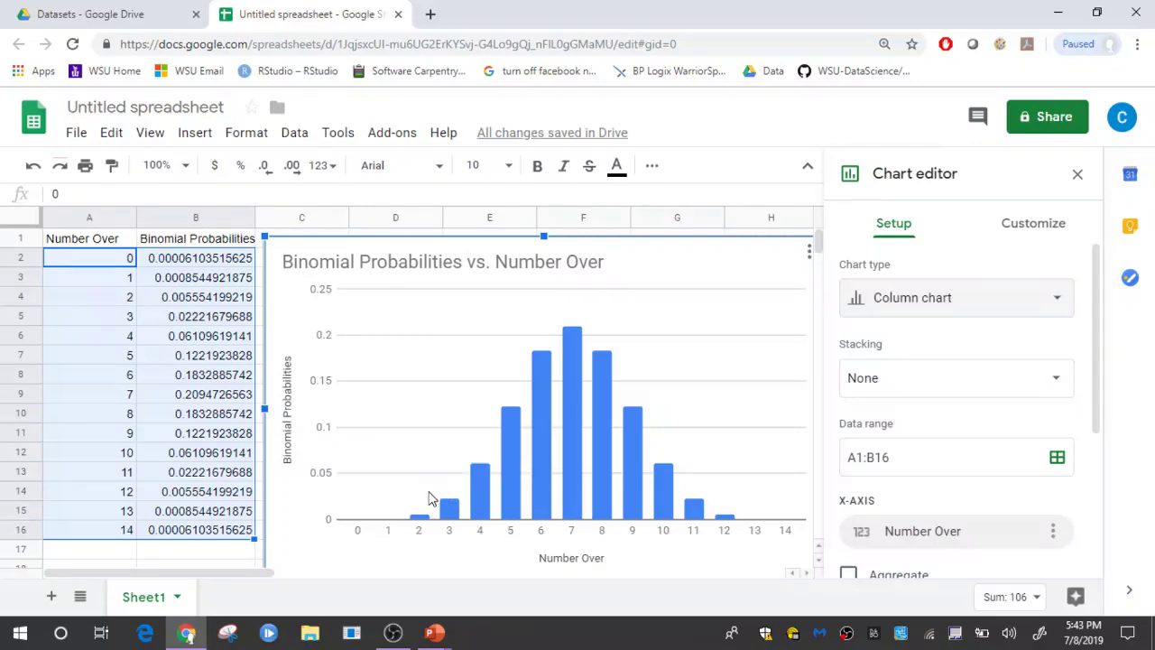
{"action": "left_click", "coordinate": [230, 556]}
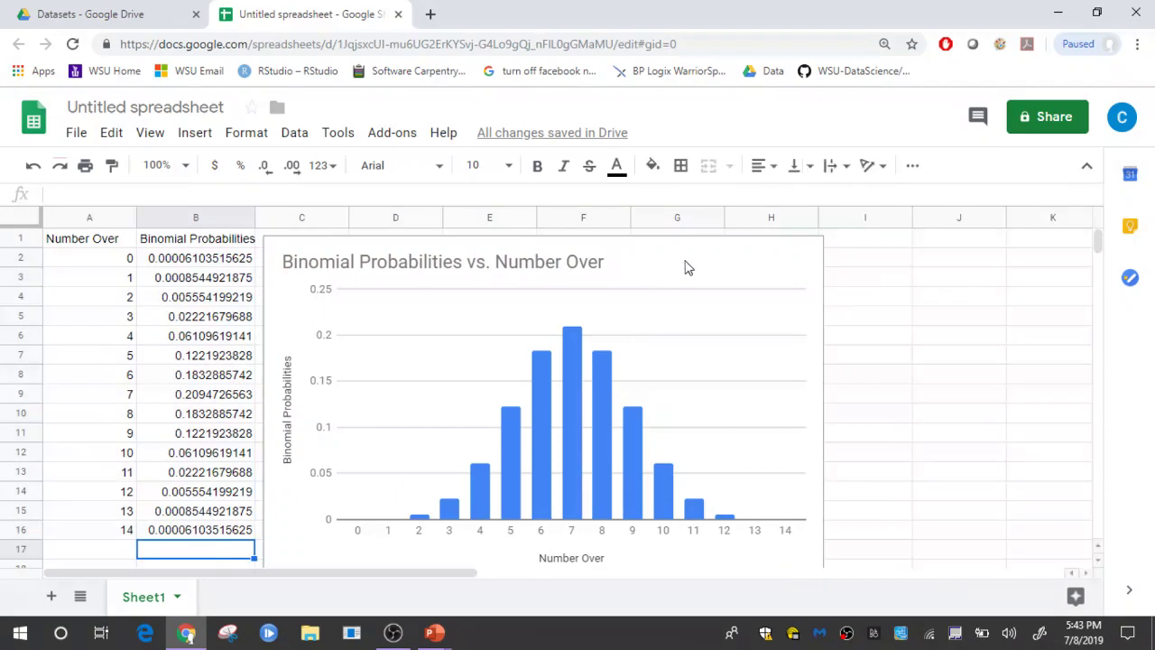
{"action": "left_click_drag", "start_coordinate": [676, 266], "coordinate": [690, 259]}
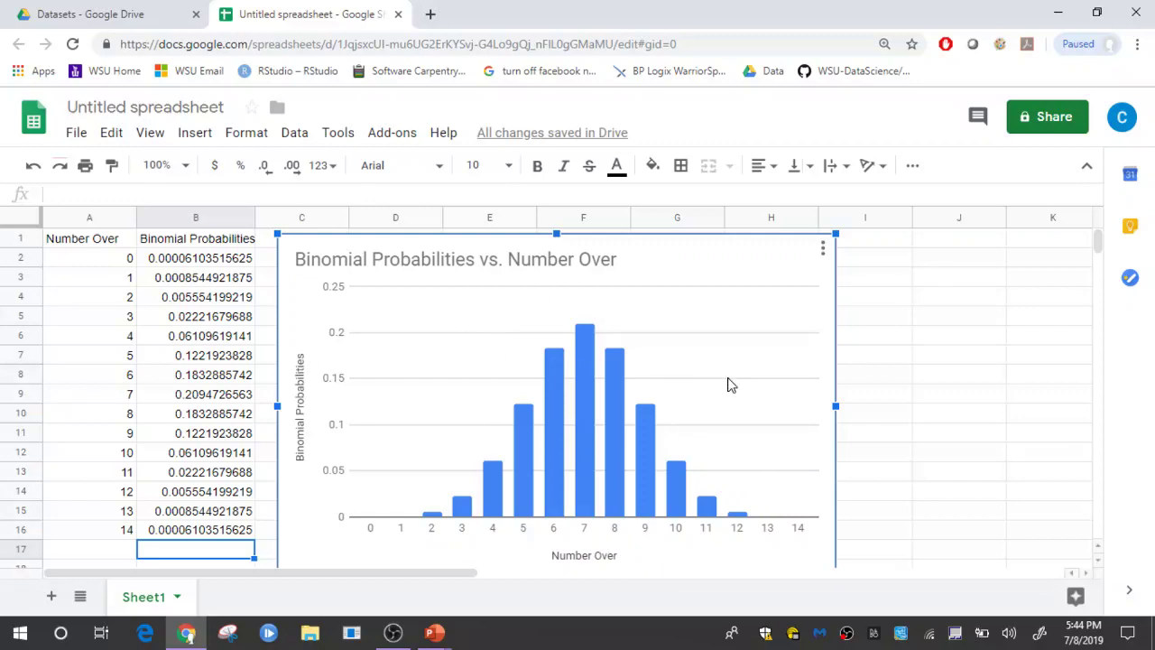
{"action": "left_click", "coordinate": [910, 357]}
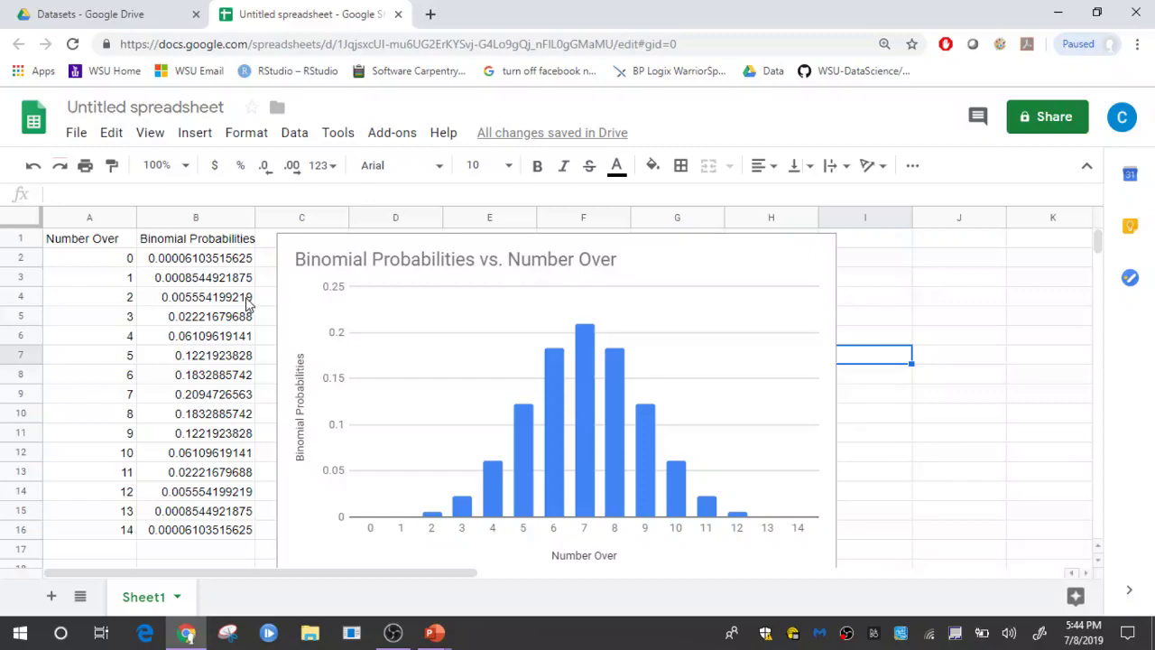
Select cells B2:B5 to check the sum of the binomial probabilities for 0 to 3
{"action": "left_click", "coordinate": [206, 323]}
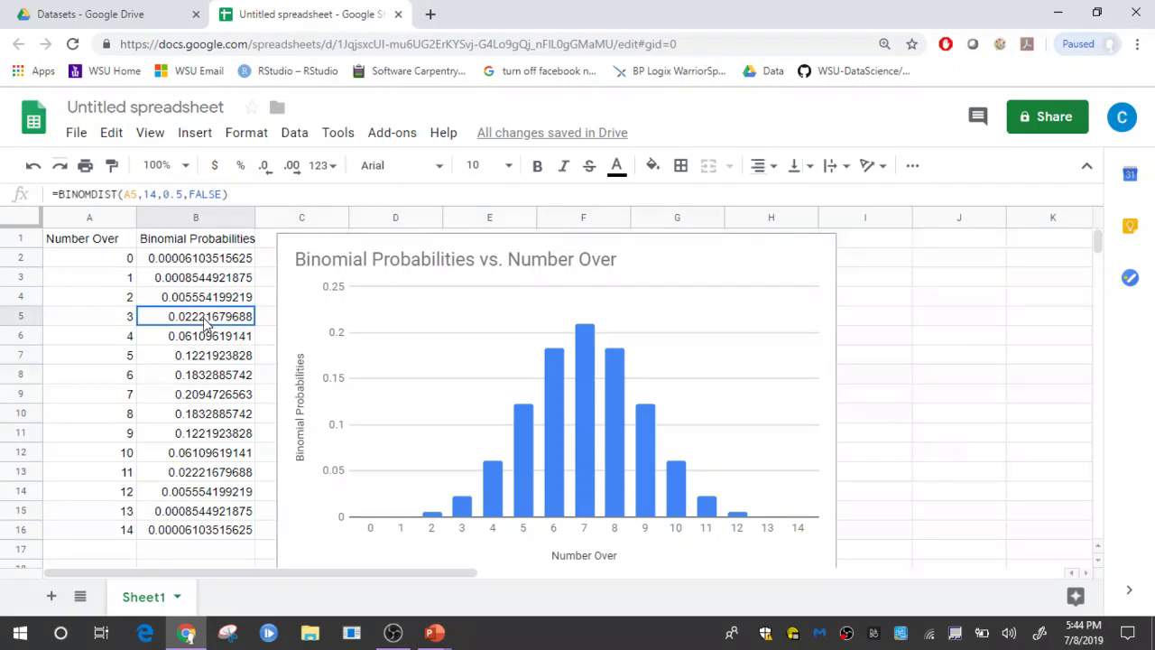
{"action": "left_click", "coordinate": [206, 307], "text": "shift"}
{"action": "left_click", "coordinate": [206, 285], "text": "shift"}
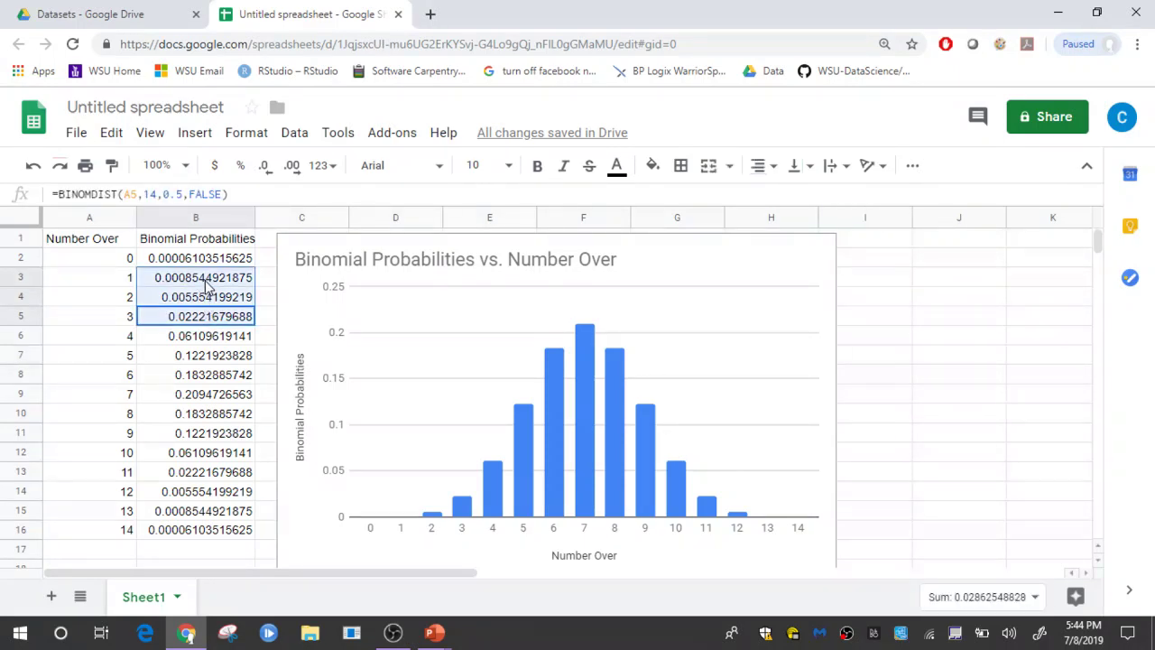
{"action": "left_click", "coordinate": [206, 266], "text": "shift"}
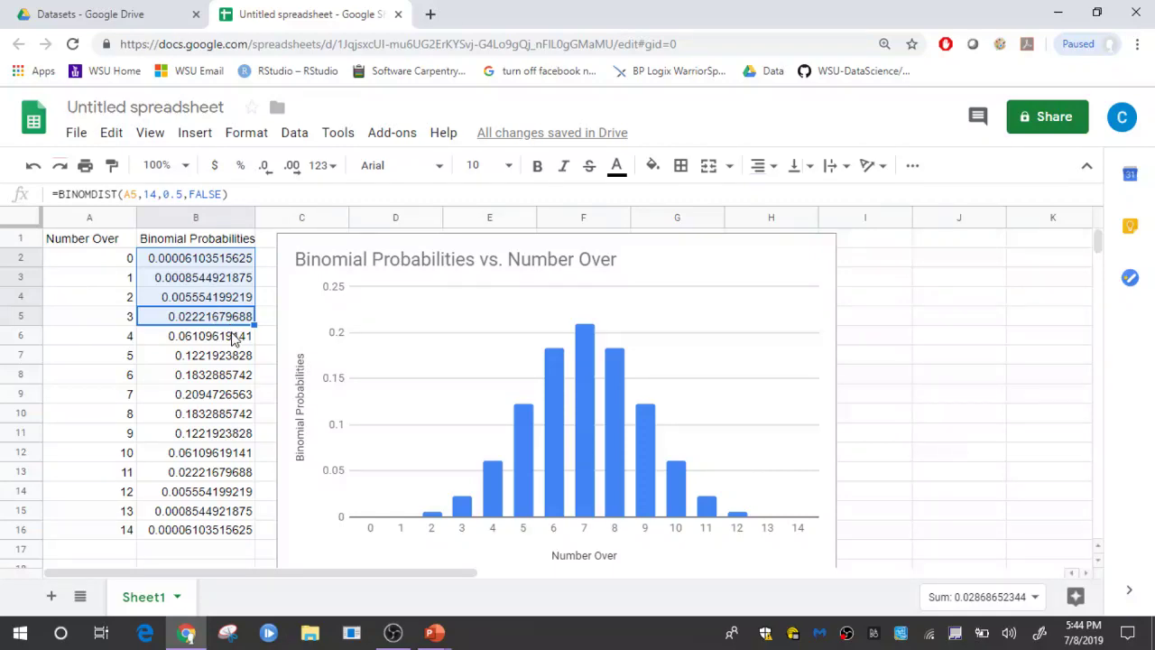
Select B2:B5 together with B13:B16 to check the combined probability of both tails, 0 to 3 and 11 to 14
{"action": "left_click", "coordinate": [120, 321]}
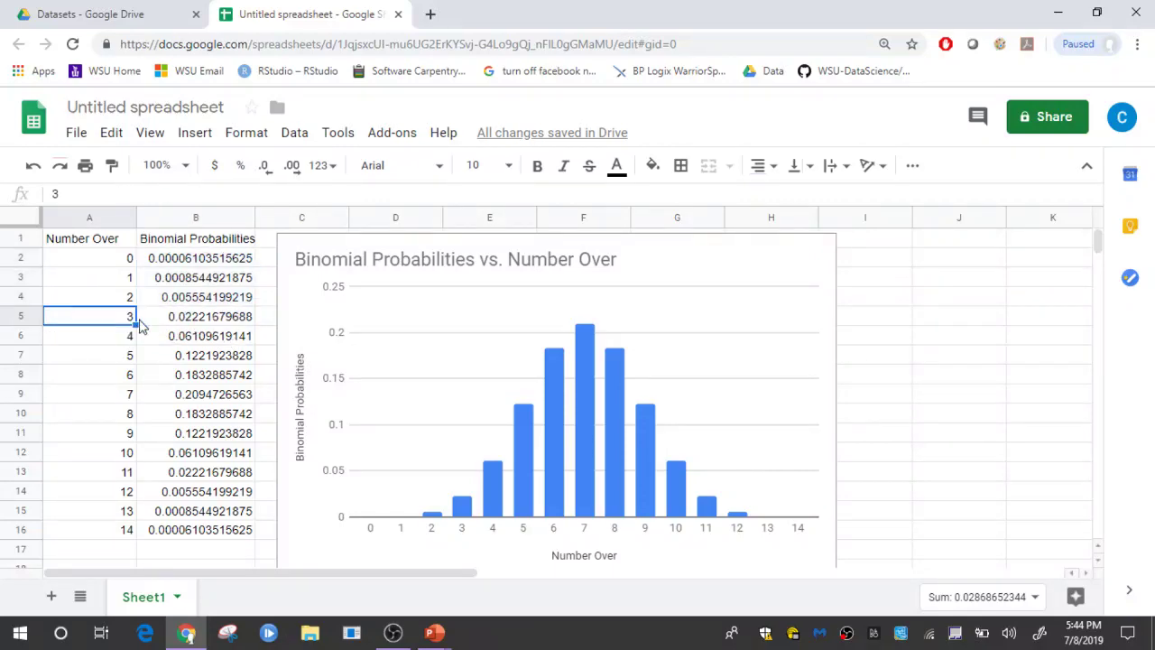
{"action": "left_click", "coordinate": [184, 320]}
{"action": "left_click_drag", "start_coordinate": [206, 323], "coordinate": [217, 270]}
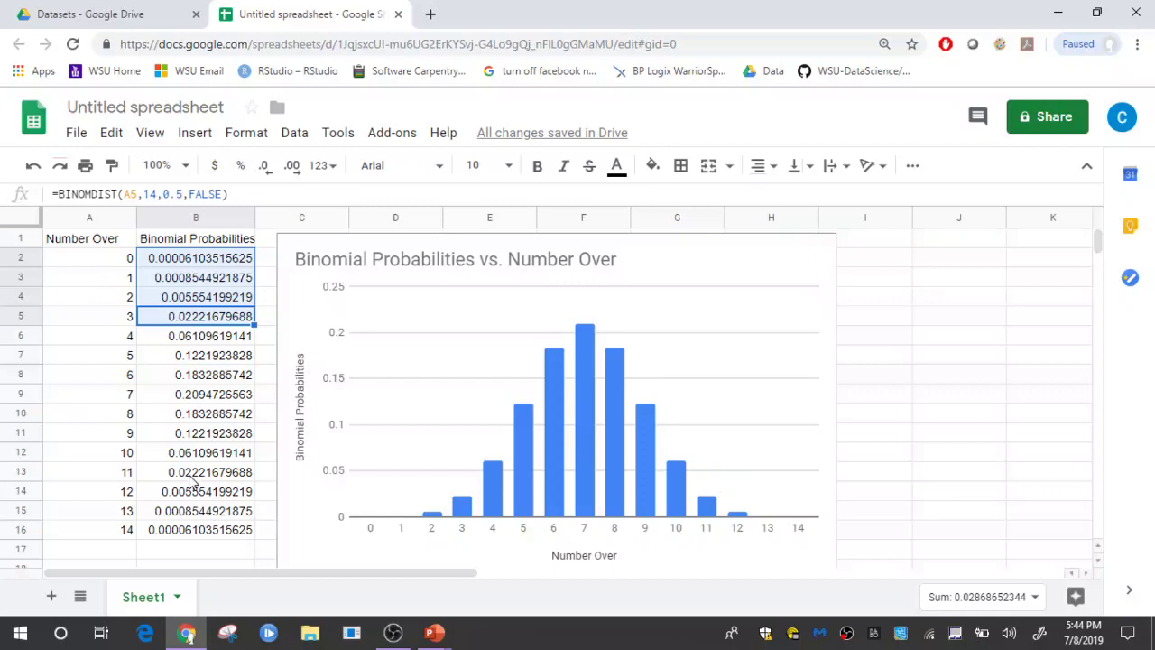
{"action": "left_click_drag", "start_coordinate": [191, 478], "coordinate": [206, 521]}
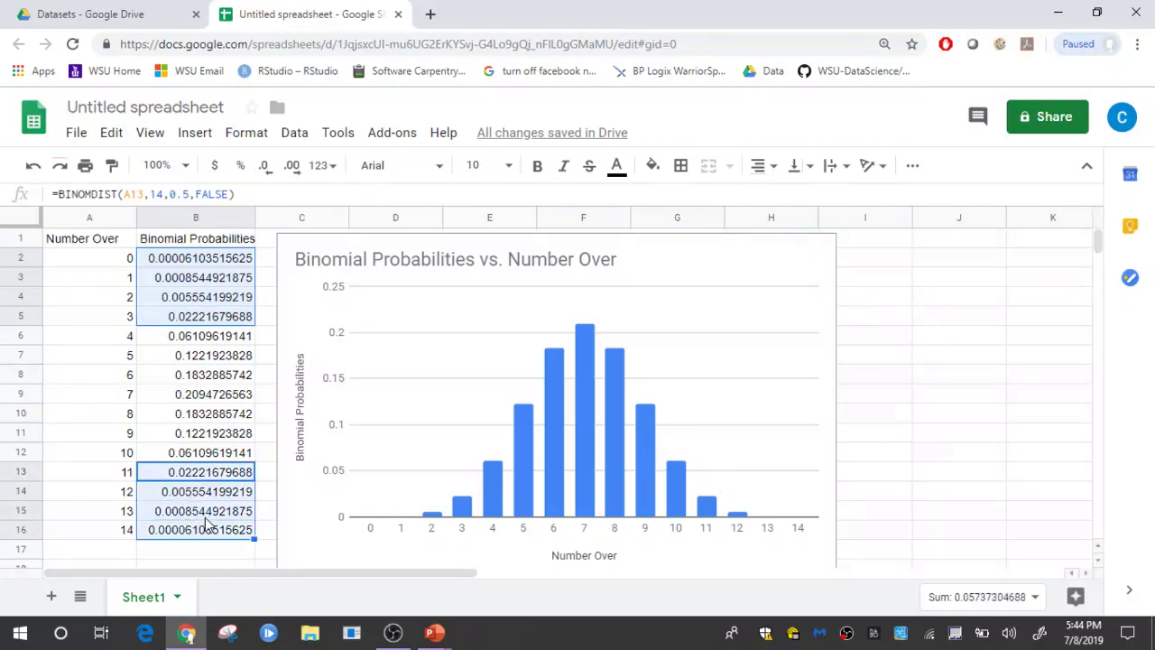